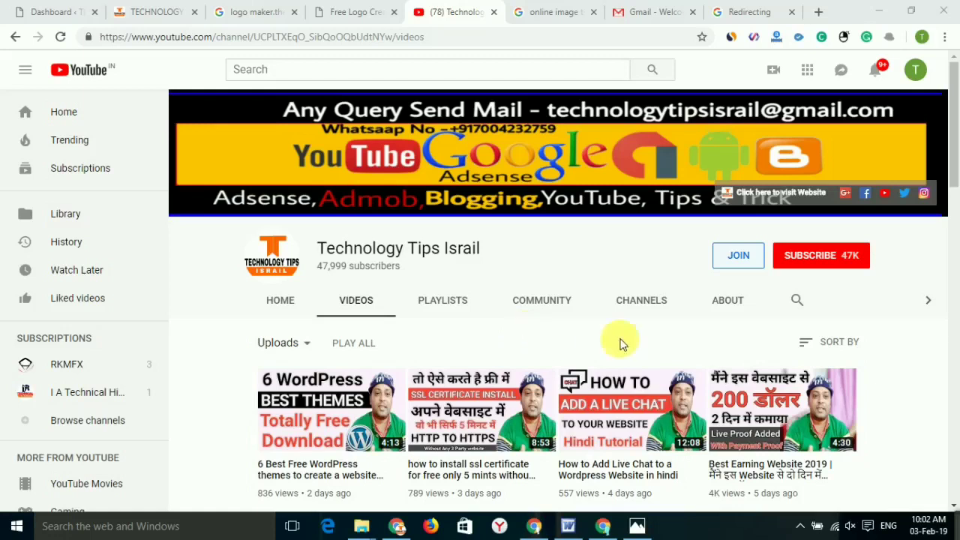
# Subscribe to the tech-tips YouTube channel
pyautogui.click(823, 261)
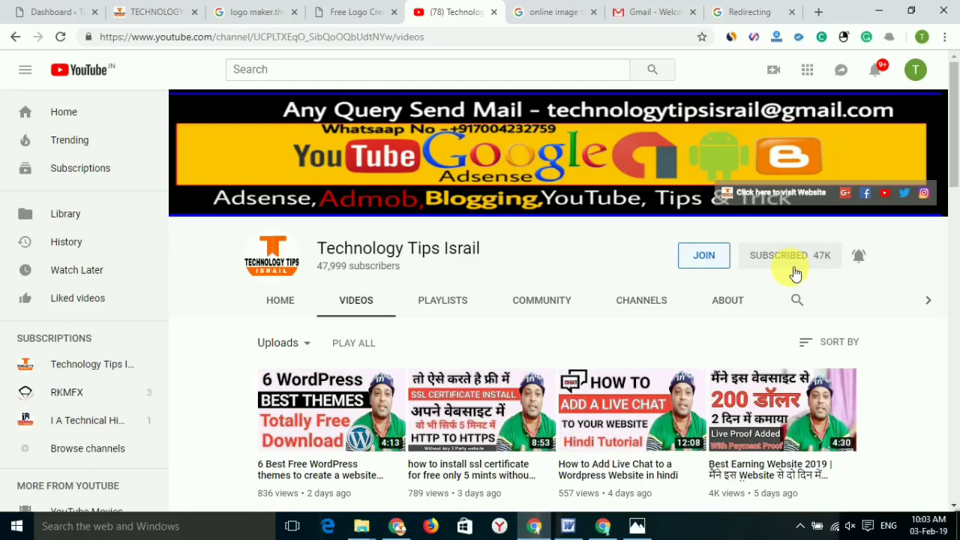
# Bring up the finished logo image in the Photos app from the taskbar
pyautogui.click(637, 526)
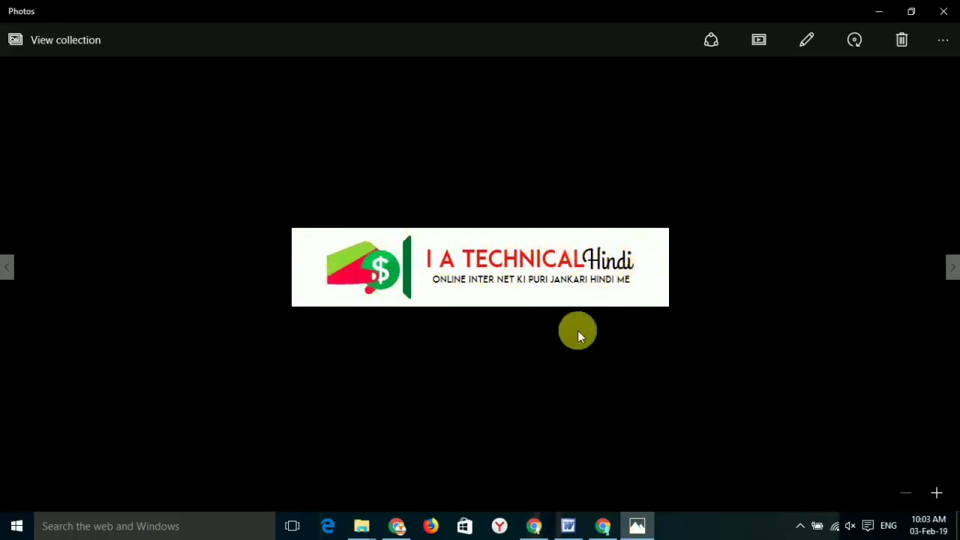
# Switch from Photos back to the browser's YouTube channel page with Alt+Tab
pyautogui.hotkey('alt', 'Tab')
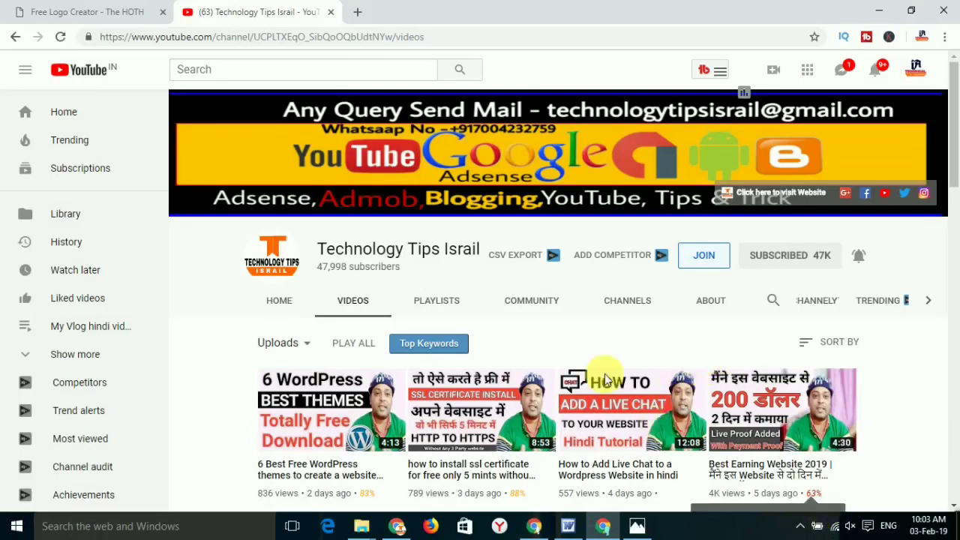
# In the Free Logo Creator tab, erase the sample dog logo to get a blank canvas
pyautogui.click(90, 12)
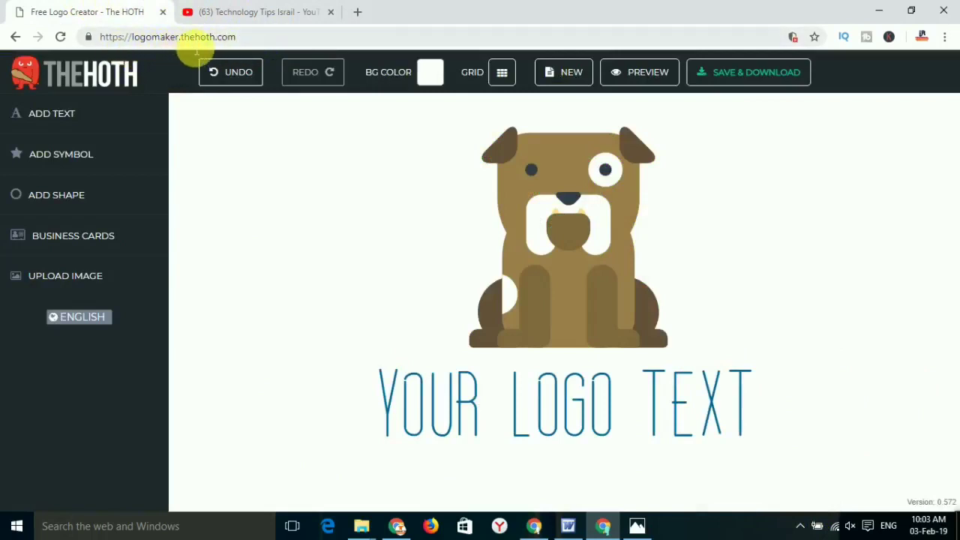
pyautogui.click(241, 38)
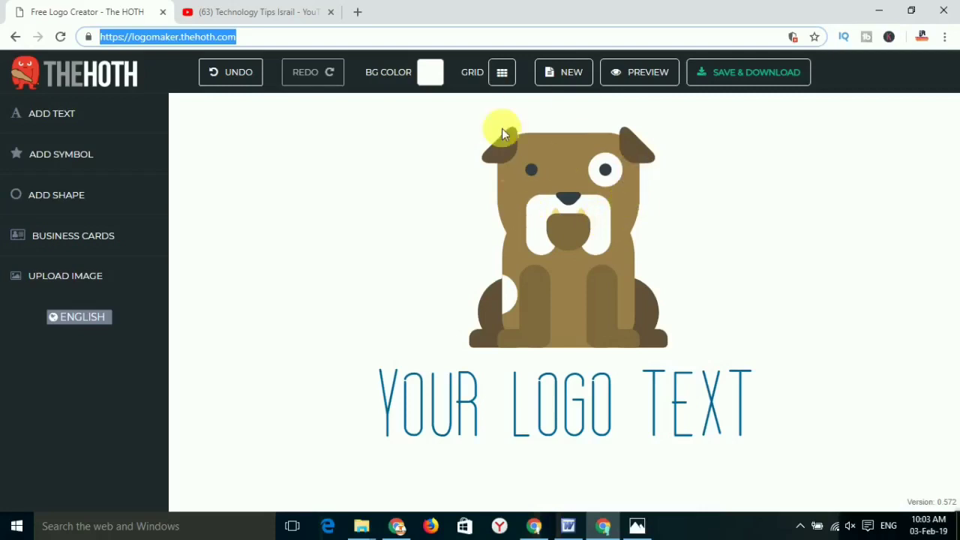
pyautogui.click(569, 78)
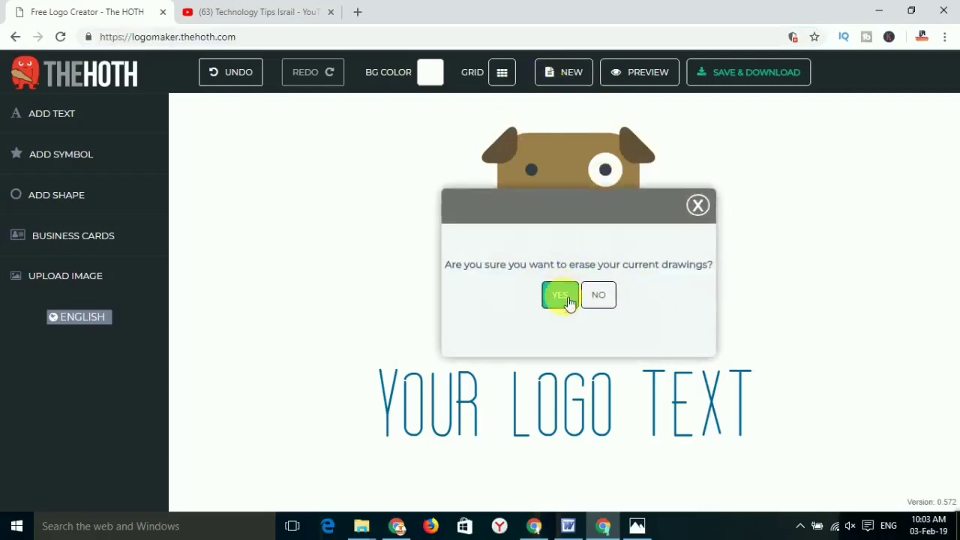
pyautogui.click(563, 296)
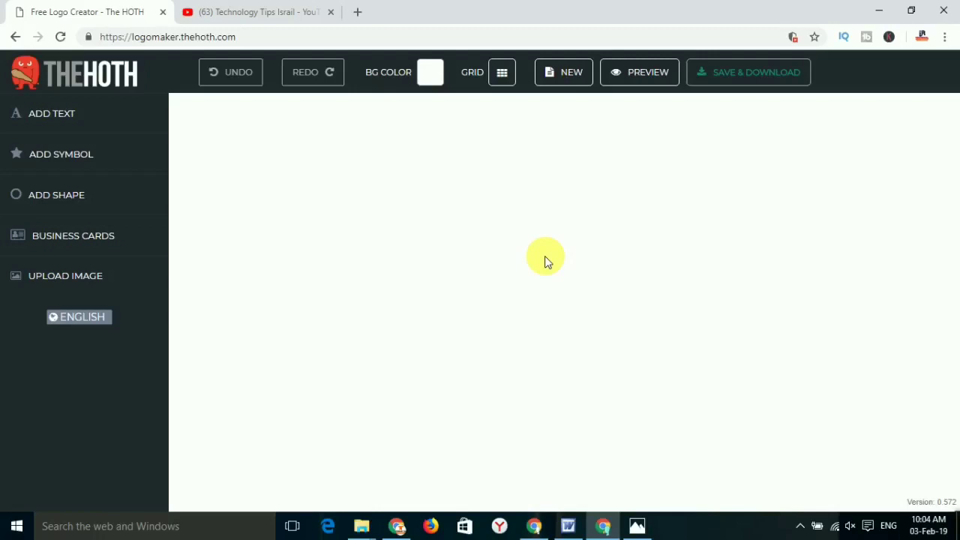
# Add the green dollar-coin icon from the Shopping symbol category to the canvas
pyautogui.click(57, 156)
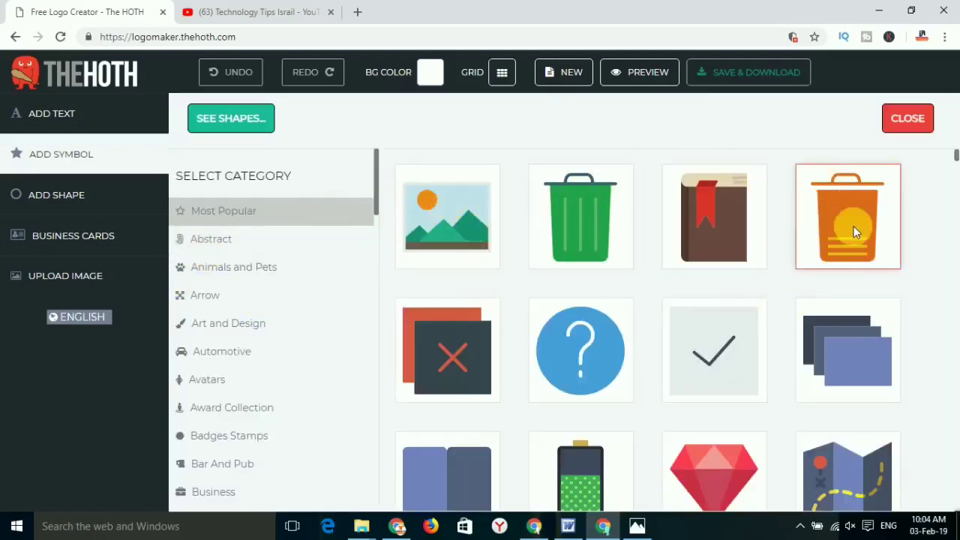
pyautogui.scroll(-2, 653, 337)
pyautogui.scroll(-2, 660, 338)
pyautogui.scroll(-3, 660, 338)
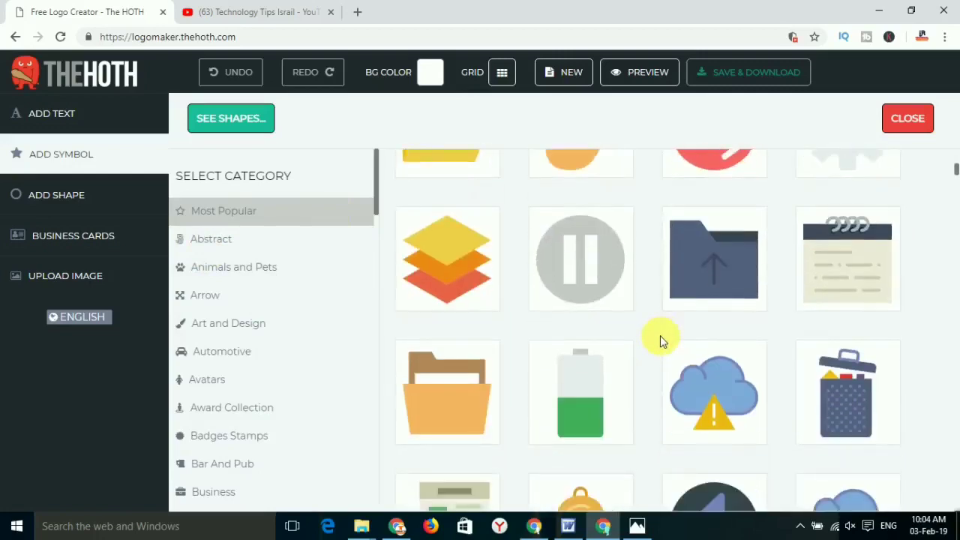
pyautogui.scroll(-3, 661, 340)
pyautogui.scroll(-4, 660, 341)
pyautogui.scroll(-4, 661, 340)
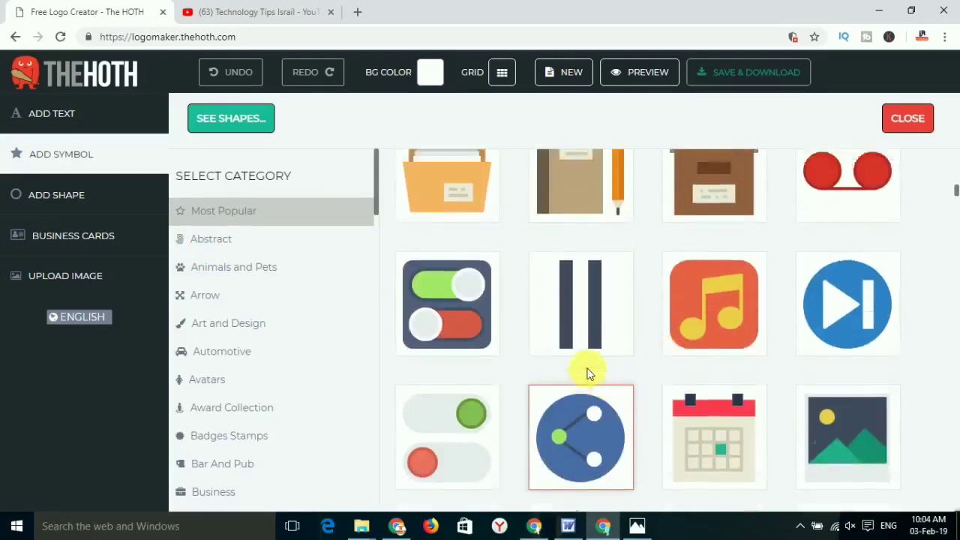
pyautogui.scroll(3, 586, 370)
pyautogui.scroll(3, 581, 379)
pyautogui.scroll(3, 576, 364)
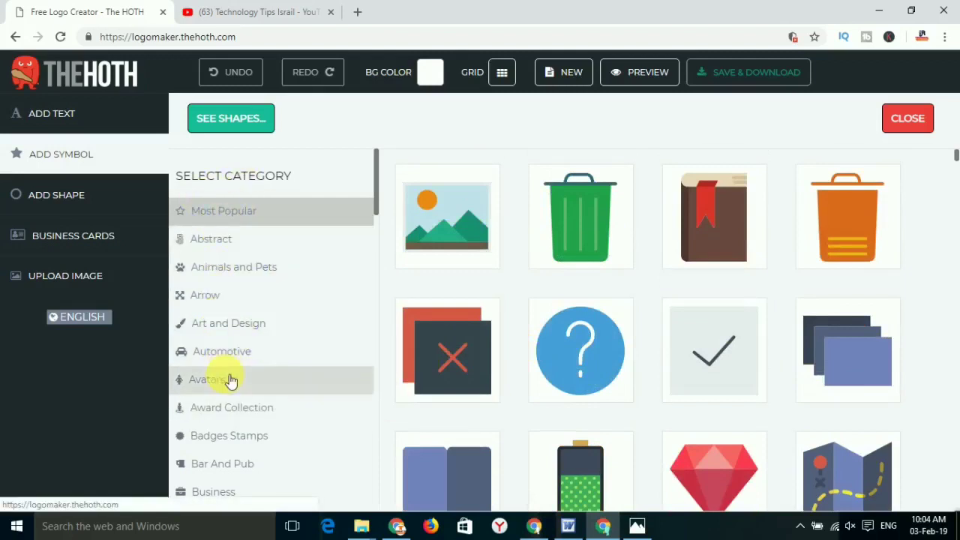
pyautogui.scroll(-5, 225, 377)
pyautogui.scroll(-2, 225, 375)
pyautogui.scroll(-2, 224, 380)
pyautogui.scroll(-5, 240, 360)
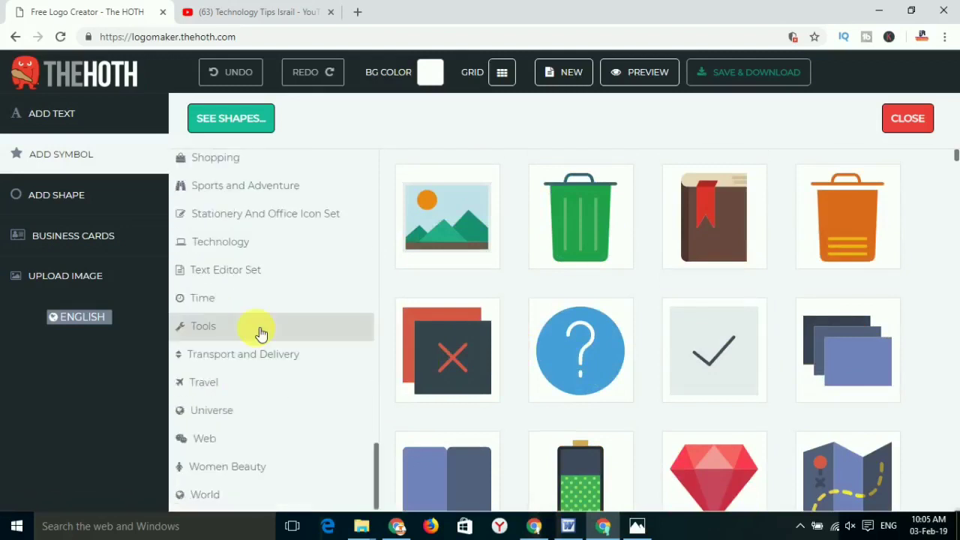
pyautogui.scroll(1, 260, 334)
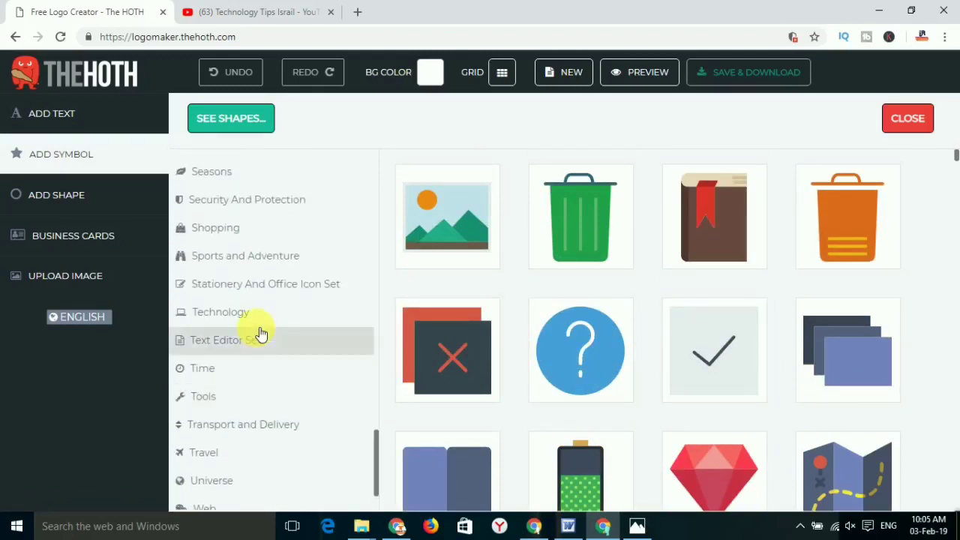
pyautogui.scroll(1, 260, 334)
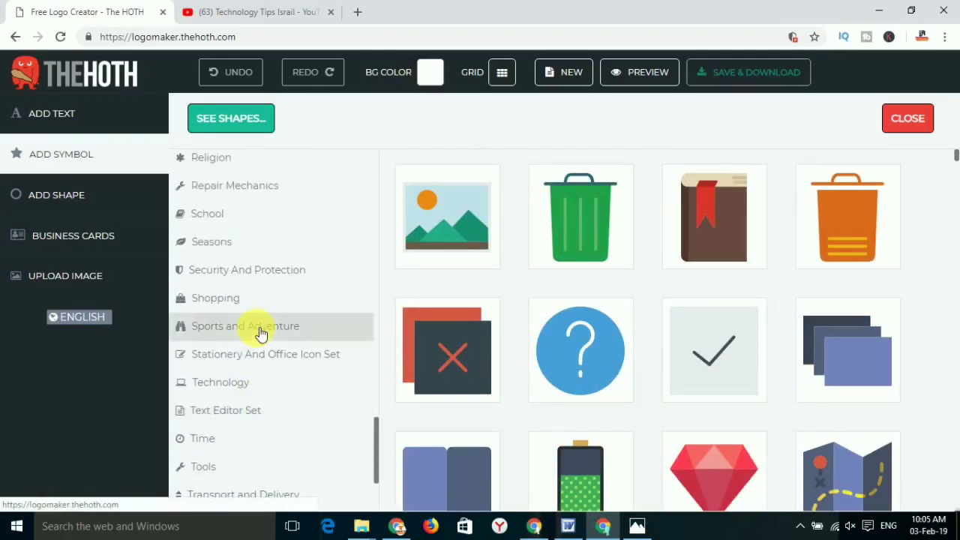
pyautogui.scroll(1, 260, 333)
pyautogui.scroll(2, 260, 333)
pyautogui.scroll(1, 260, 333)
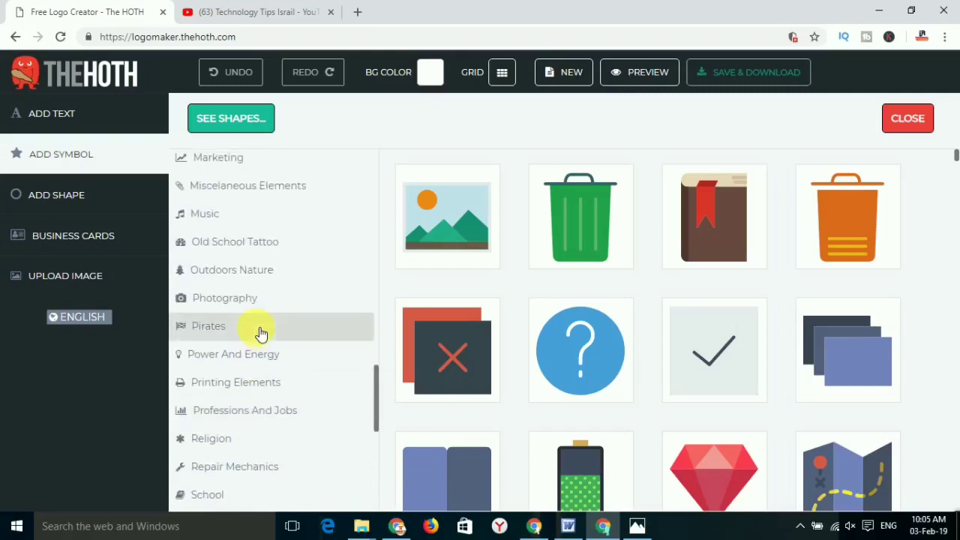
pyautogui.scroll(1, 260, 334)
pyautogui.scroll(1, 260, 333)
pyautogui.scroll(1, 260, 333)
pyautogui.scroll(1, 260, 333)
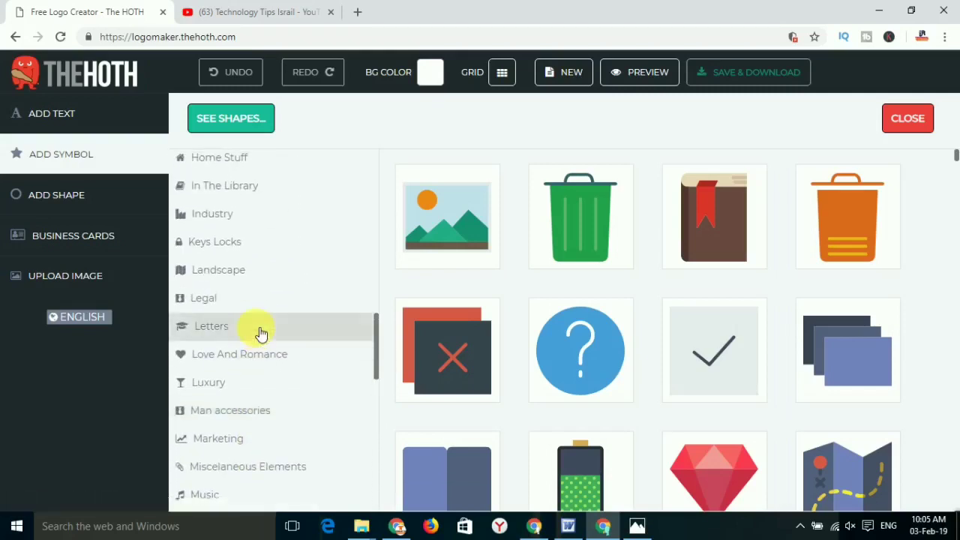
pyautogui.scroll(-7, 261, 334)
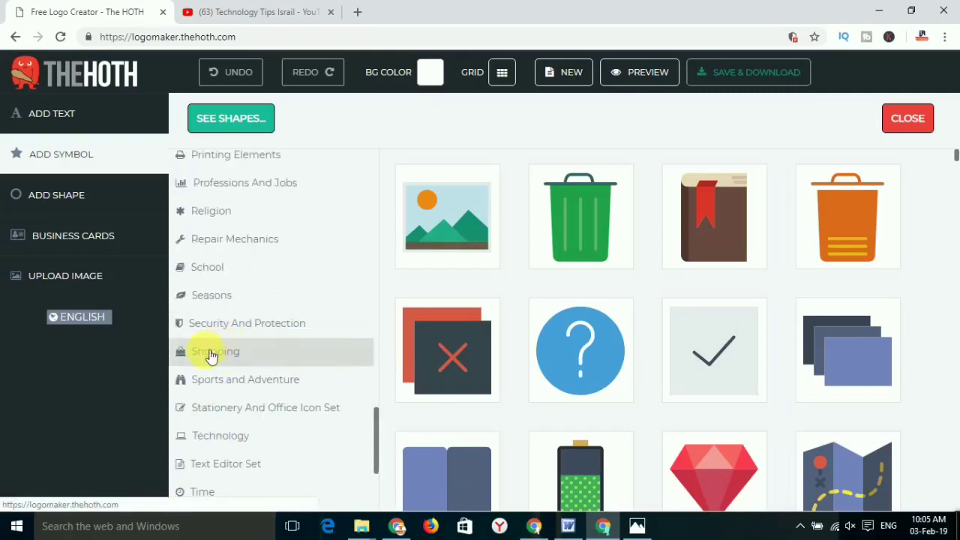
pyautogui.click(212, 357)
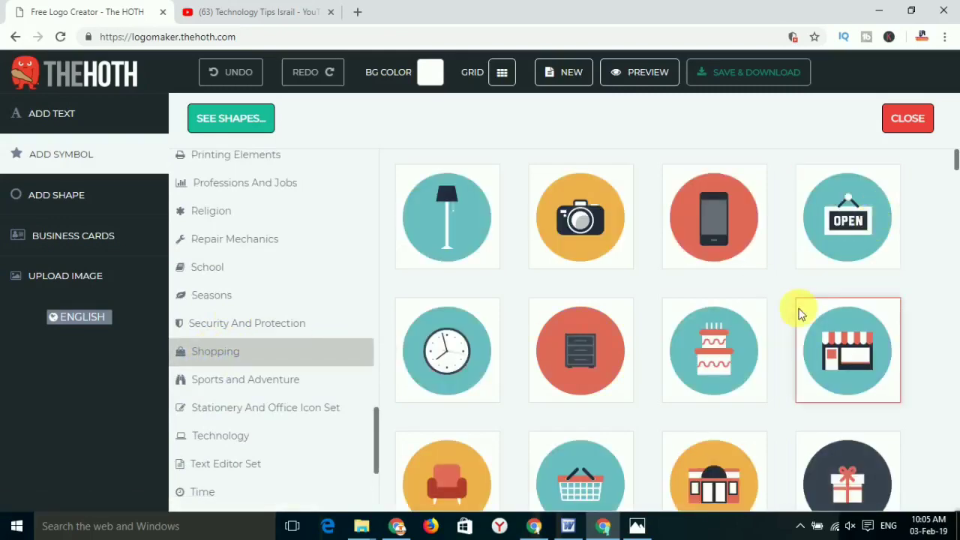
pyautogui.scroll(-1, 801, 314)
pyautogui.scroll(-2, 817, 307)
pyautogui.scroll(-1, 825, 305)
pyautogui.scroll(-5, 836, 304)
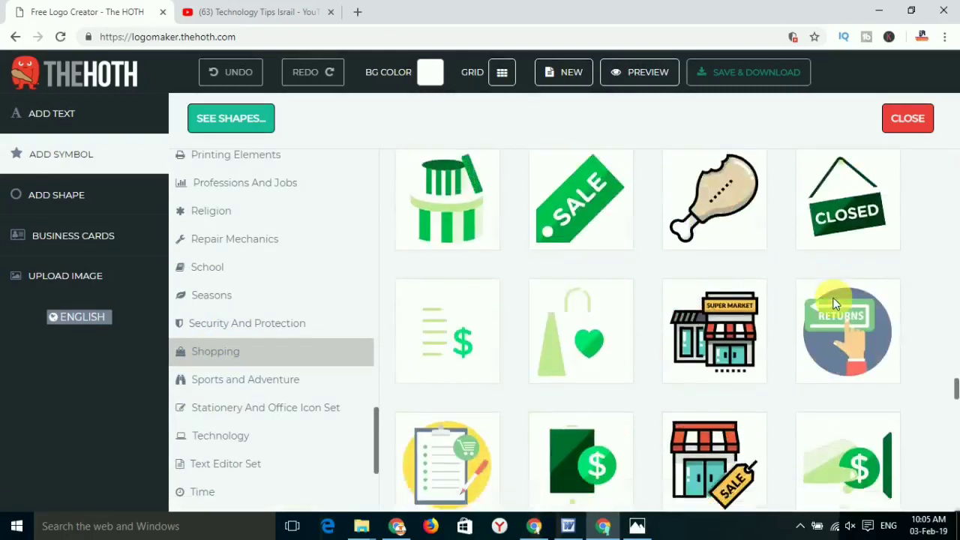
pyautogui.scroll(-3, 834, 301)
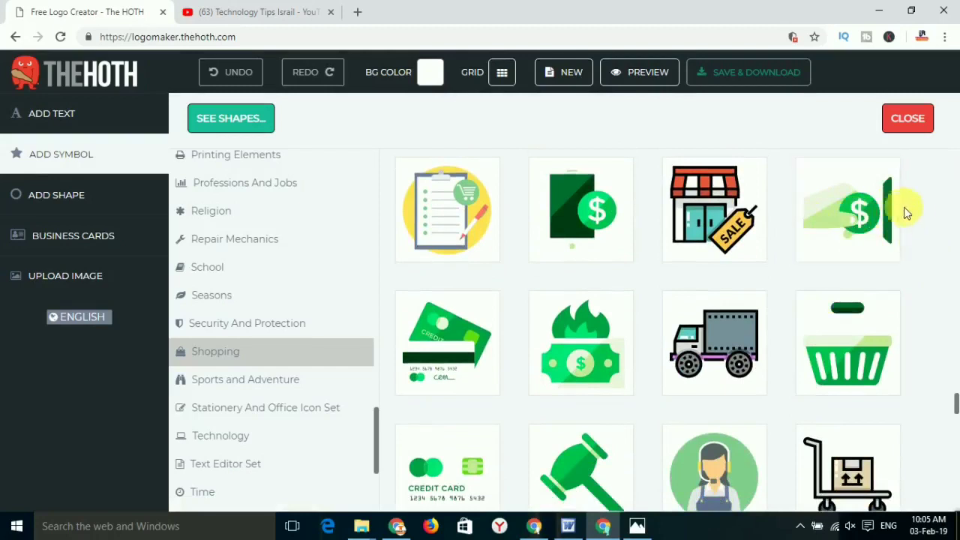
pyautogui.click(862, 219)
# Move the dollar symbol lower and try a bright green shade on it
pyautogui.moveTo(414, 161)
pyautogui.mouseDown()
pyautogui.moveTo(426, 229)
pyautogui.moveTo(455, 267)
pyautogui.mouseUp()
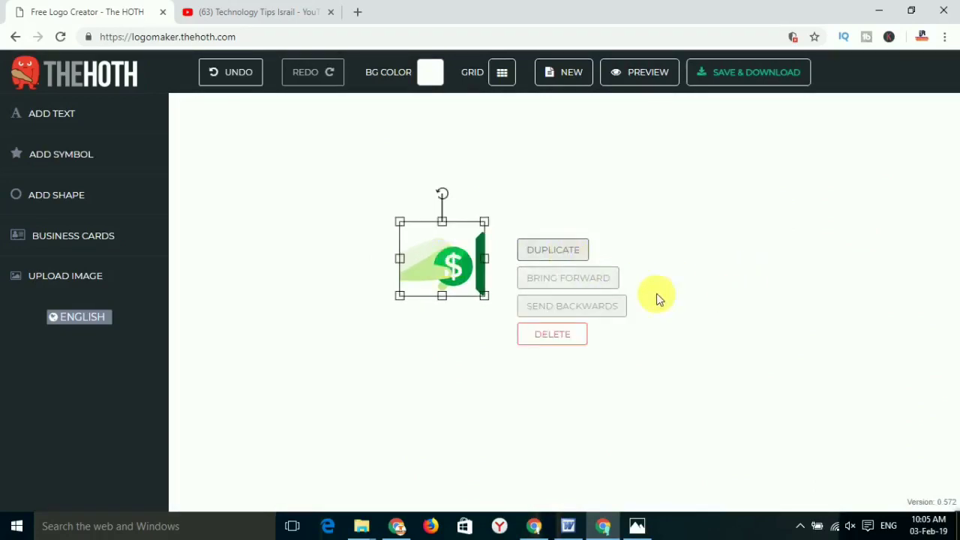
pyautogui.click(814, 360)
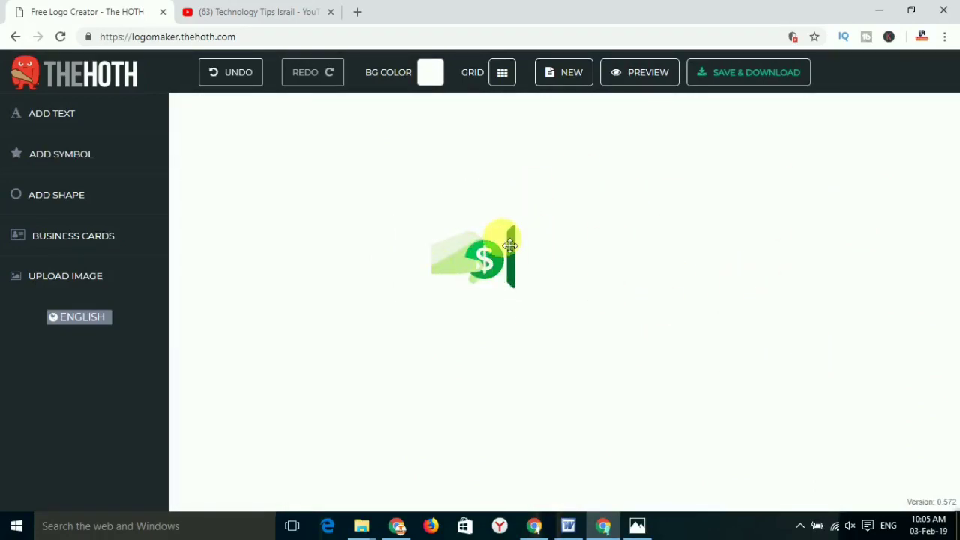
pyautogui.click(480, 269)
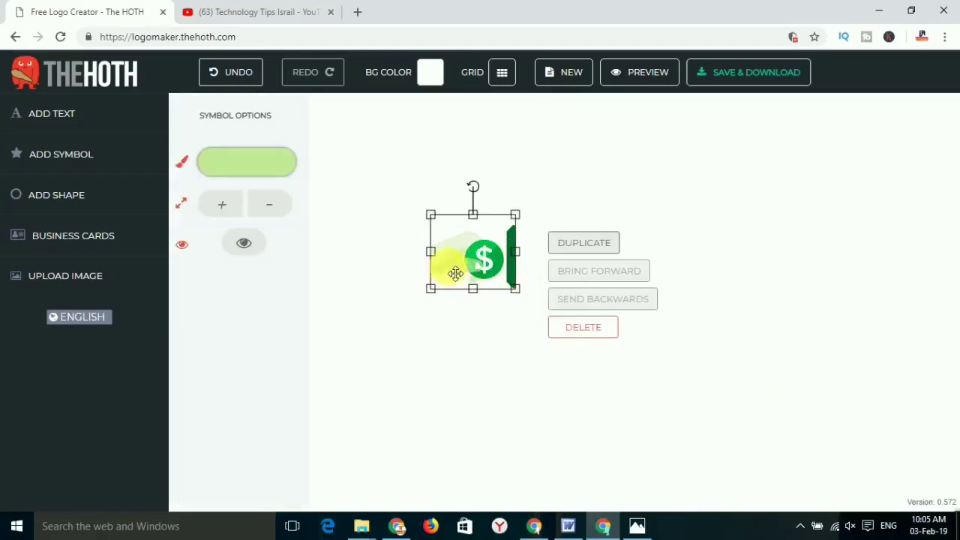
pyautogui.click(455, 273)
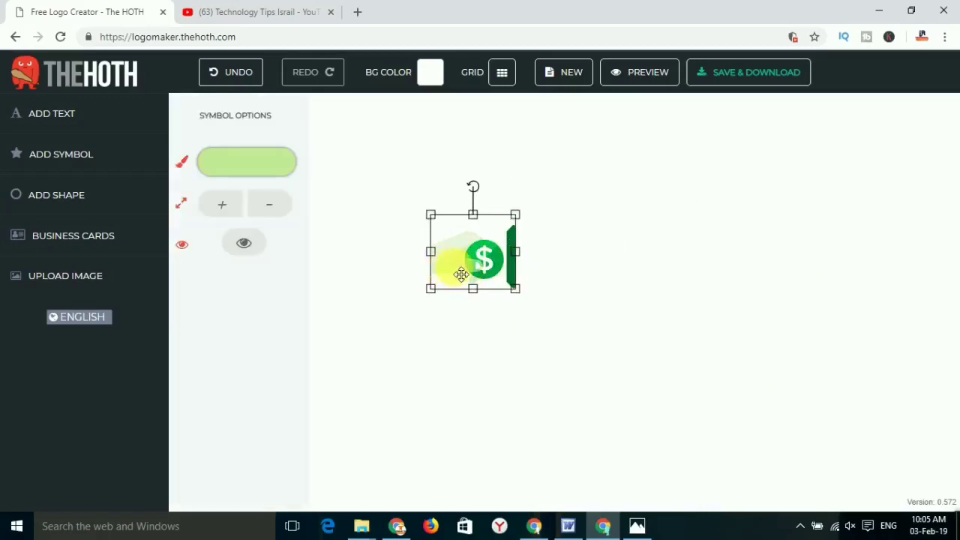
pyautogui.click(247, 161)
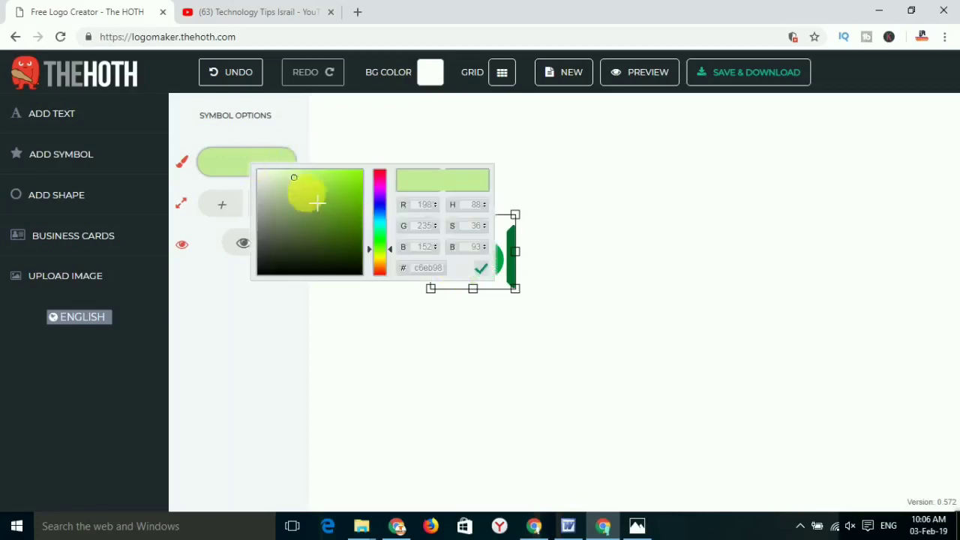
pyautogui.moveTo(341, 183)
pyautogui.mouseDown()
pyautogui.moveTo(360, 180)
pyautogui.moveTo(354, 186)
pyautogui.mouseUp()
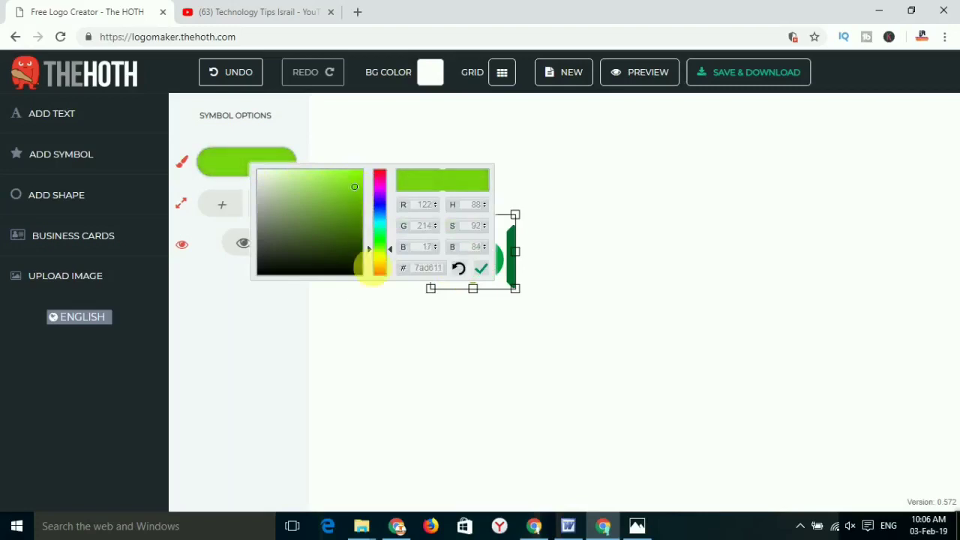
pyautogui.click(417, 351)
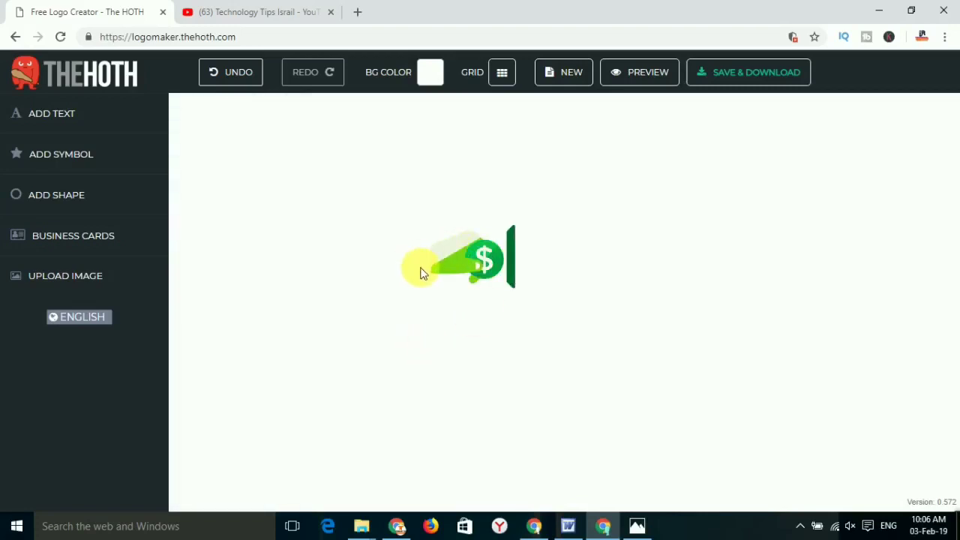
# Try magenta and crimson shades for the dollar symbol's colour
pyautogui.click(518, 266)
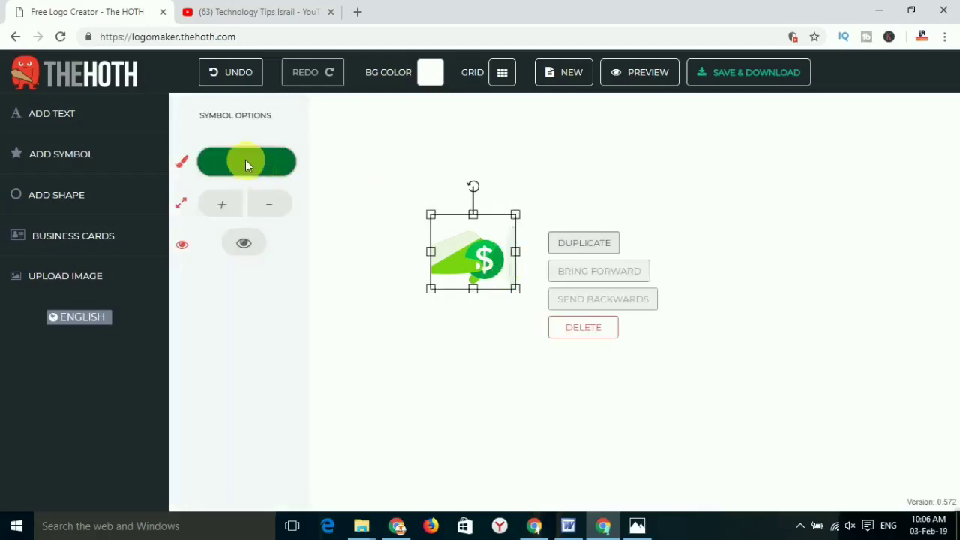
pyautogui.click(501, 392)
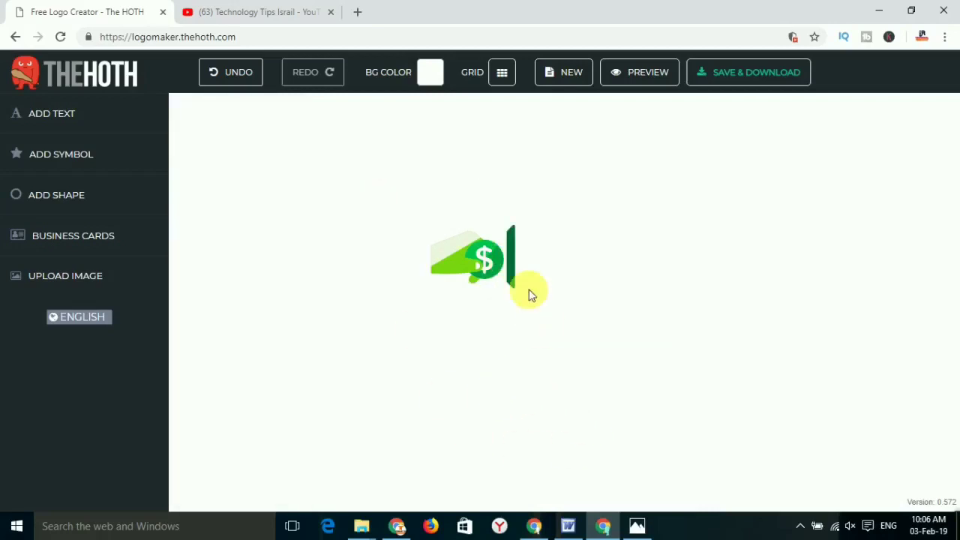
pyautogui.click(491, 268)
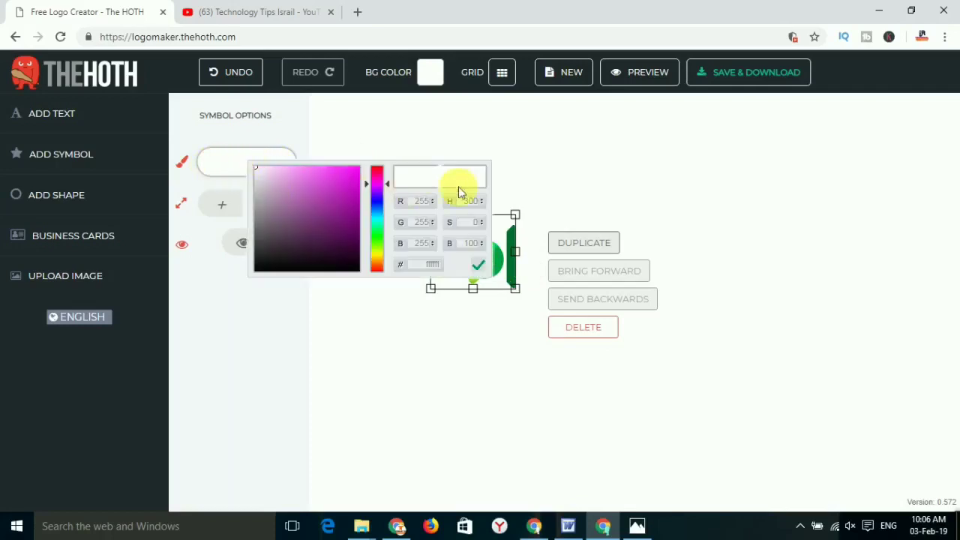
pyautogui.click(313, 232)
pyautogui.click(348, 172)
pyautogui.click(353, 185)
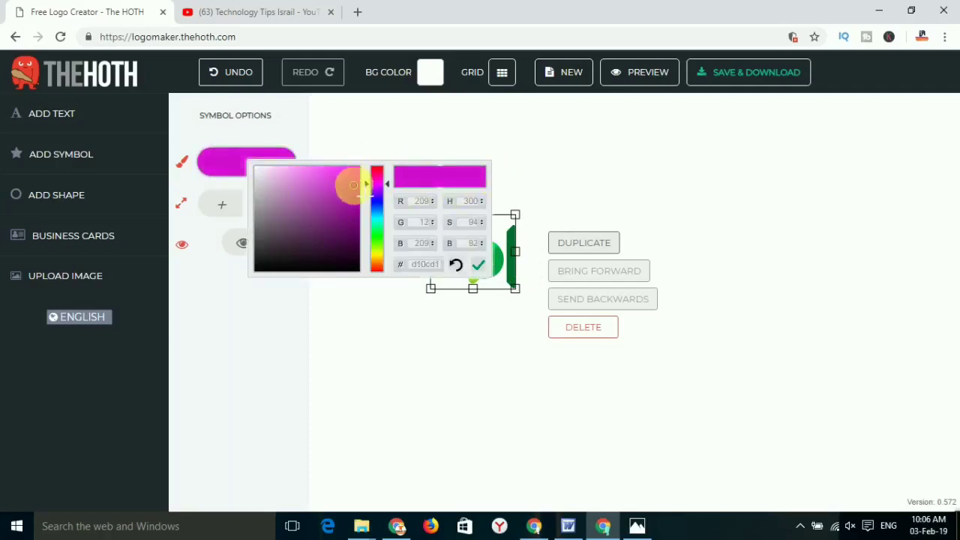
pyautogui.click(381, 173)
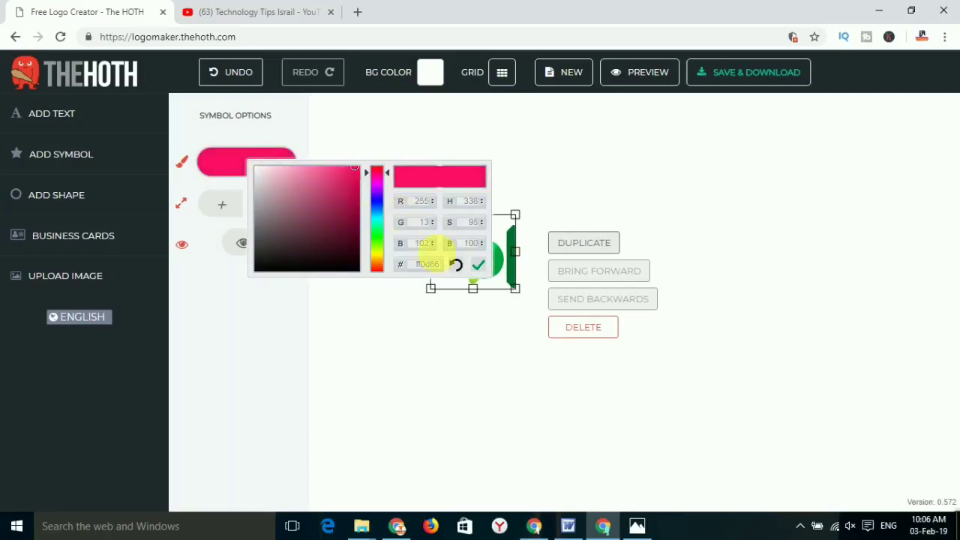
pyautogui.click(465, 375)
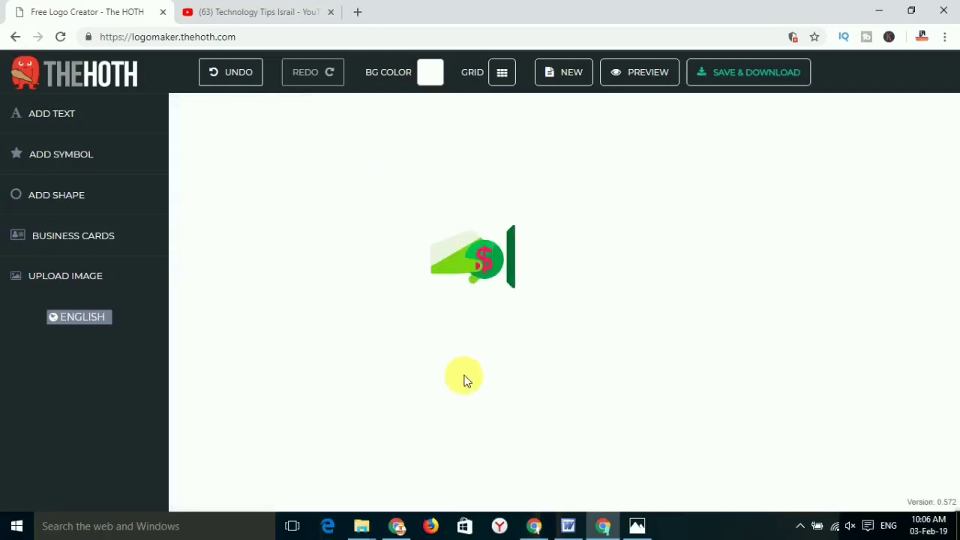
# Lighten the dollar symbol's colour to near-white so the sign shows white on green
pyautogui.rightClick(489, 261)
pyautogui.click(491, 265)
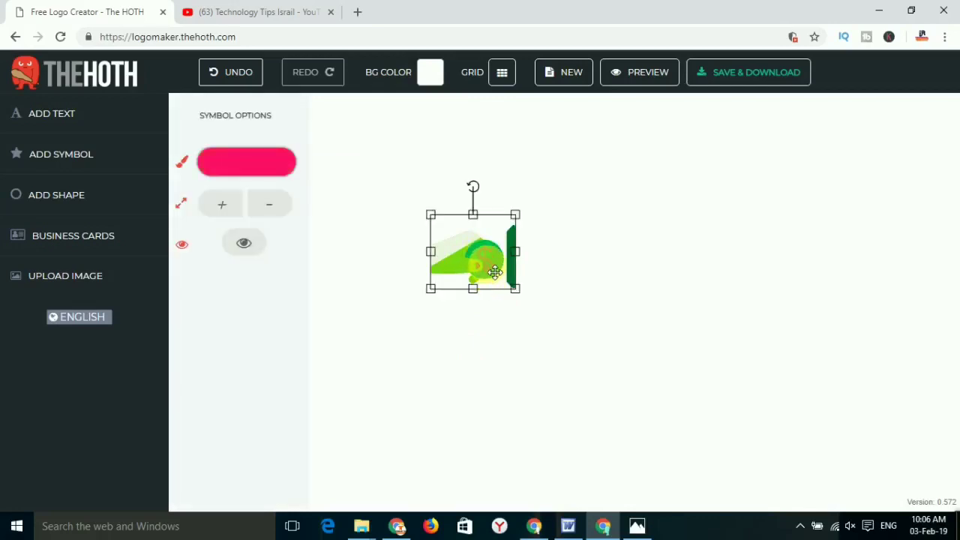
pyautogui.click(274, 180)
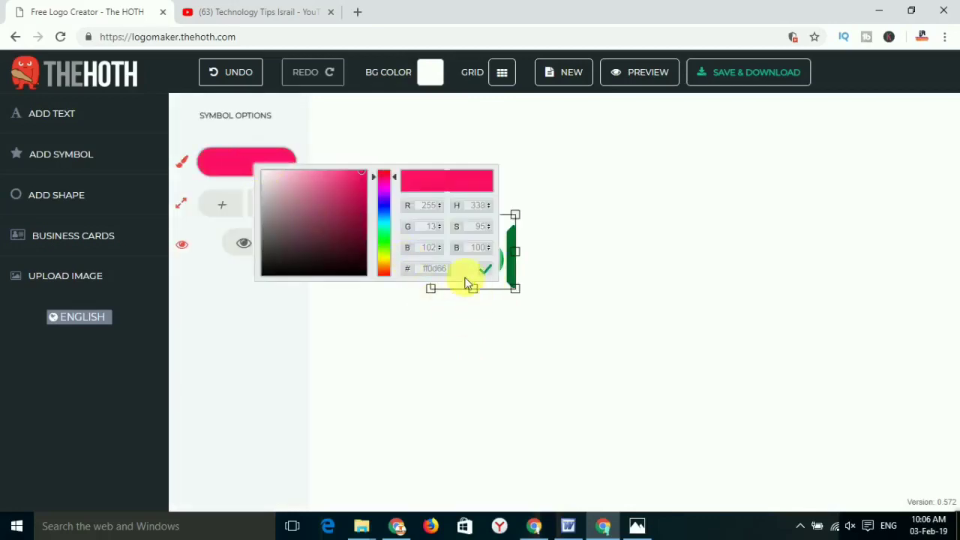
pyautogui.moveTo(353, 177); pyautogui.dragTo(263, 173)
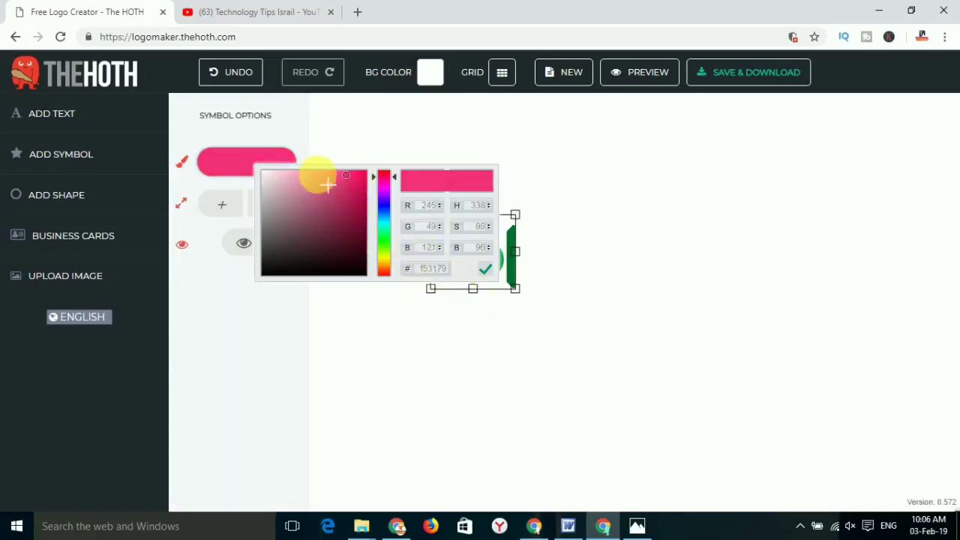
pyautogui.click(418, 378)
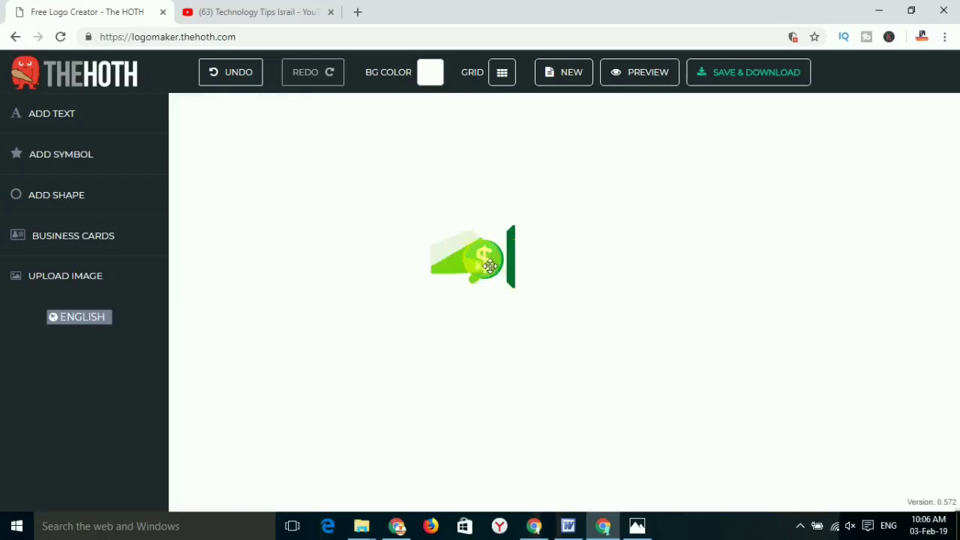
# Shift the dollar symbol slightly to the left on the canvas
pyautogui.moveTo(525, 259); pyautogui.dragTo(461, 262)
pyautogui.rightClick(461, 262)
pyautogui.click(611, 323)
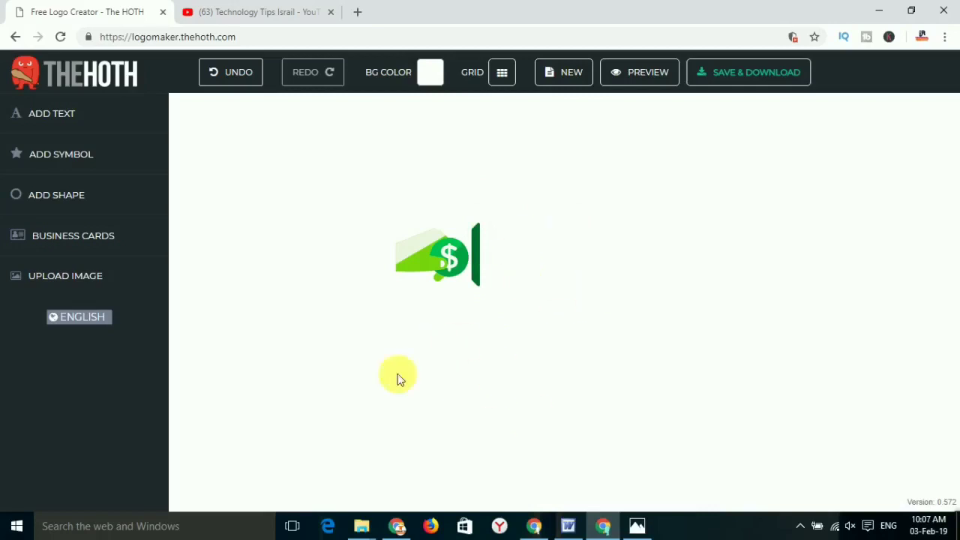
# Add a text box right of the dollar symbol reading 'I A TECHNICAL HINDI'
pyautogui.click(62, 118)
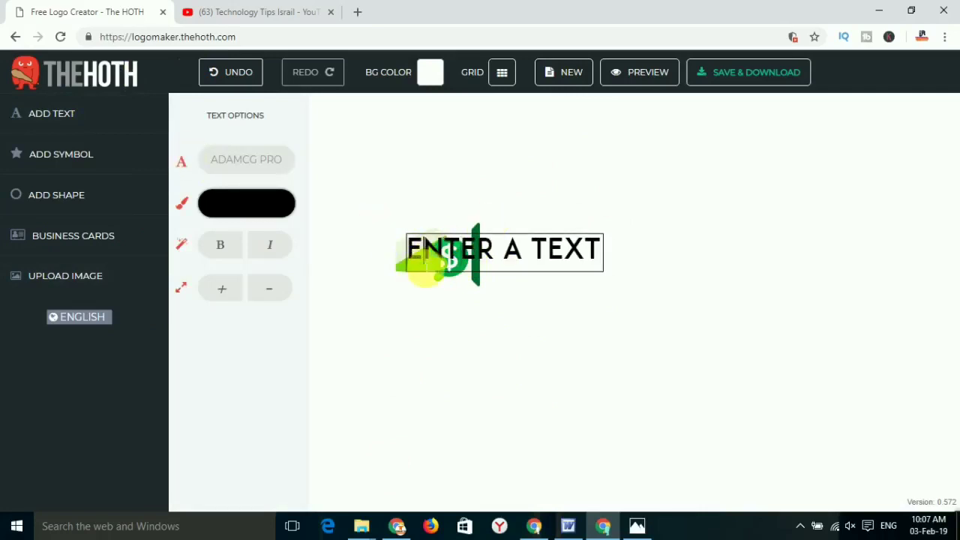
pyautogui.click(600, 353)
pyautogui.click(509, 257)
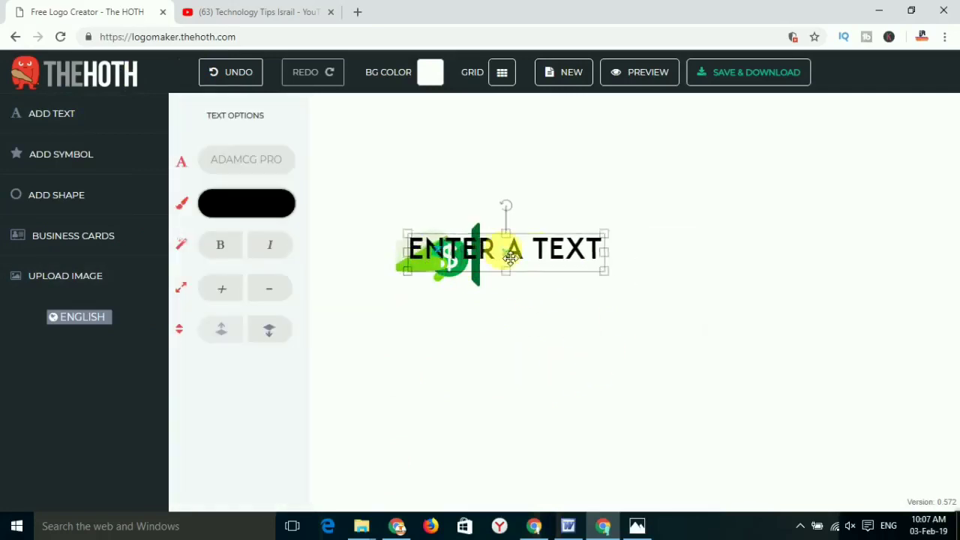
pyautogui.moveTo(510, 258); pyautogui.dragTo(591, 245)
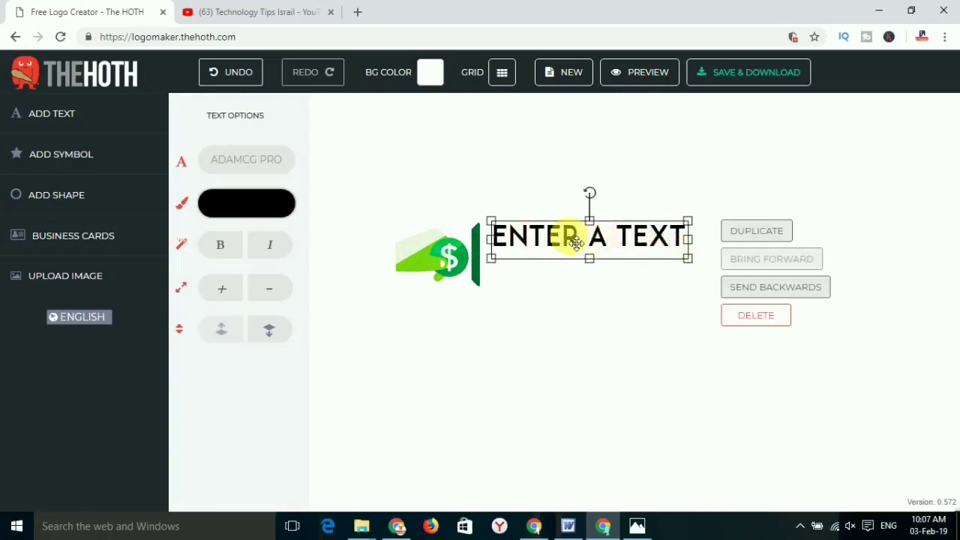
pyautogui.click(618, 243)
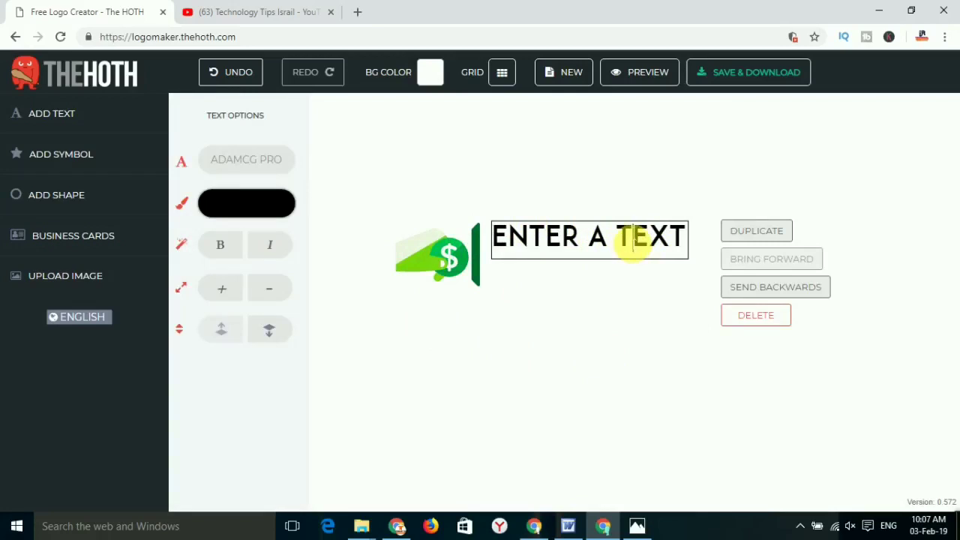
pyautogui.tripleClick(632, 241)
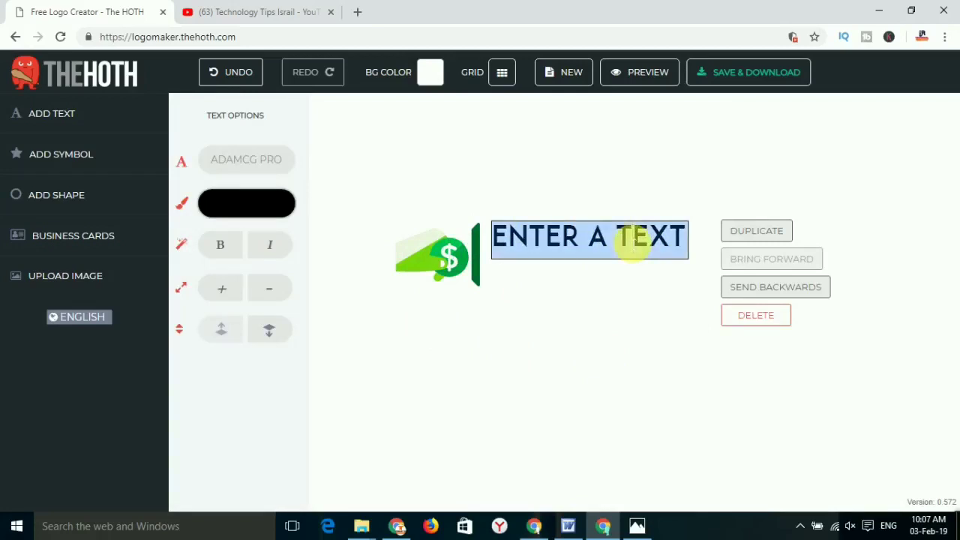
pyautogui.press('BackSpace')
pyautogui.write('I A TEC')
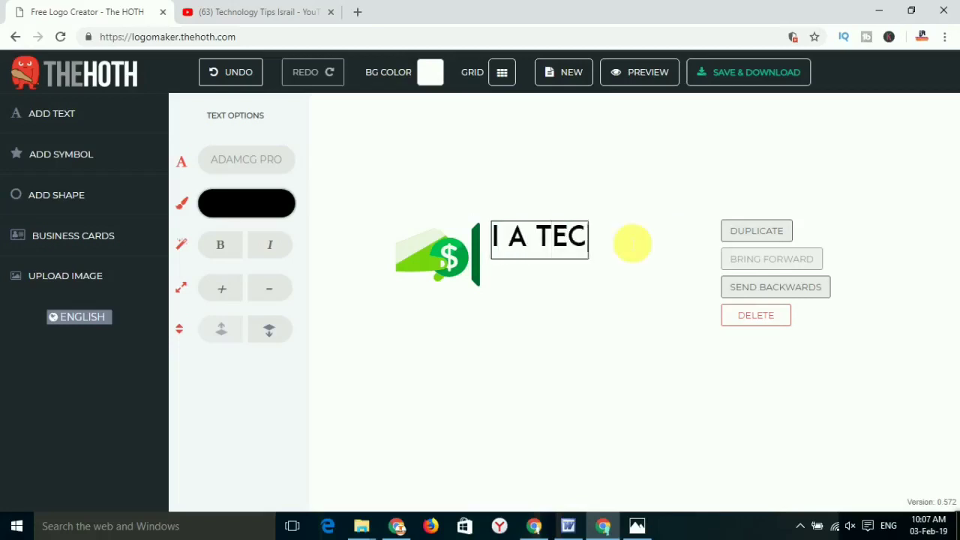
pyautogui.write('HNICAL HINDI')
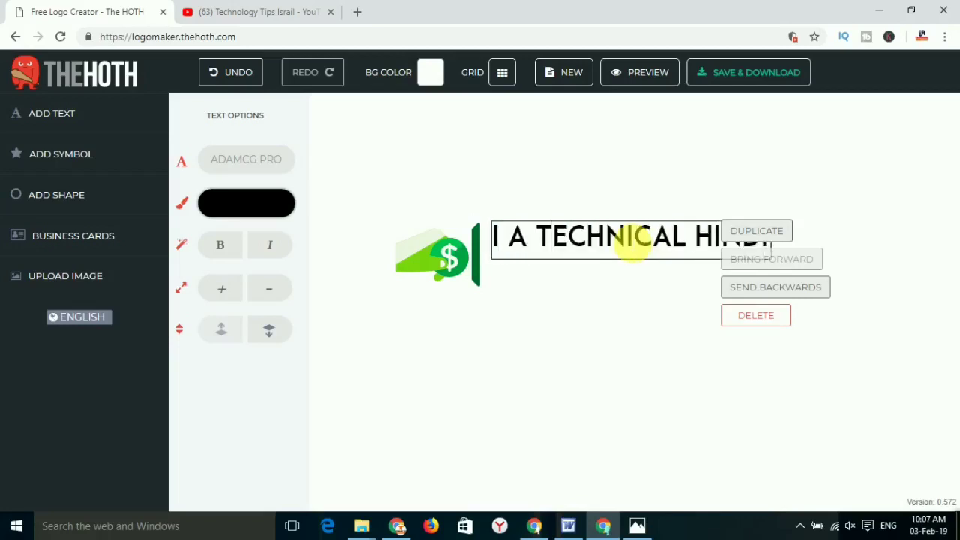
pyautogui.click(577, 315)
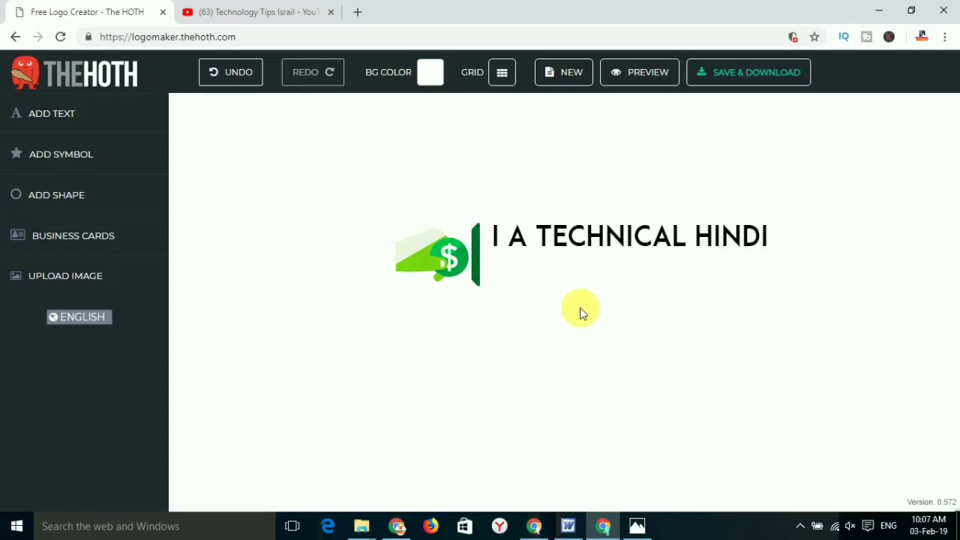
pyautogui.click(585, 232)
# Reselect the 'I A TECHNICAL HINDI' title text to prepare it for copying
pyautogui.click(507, 265)
pyautogui.click(523, 237)
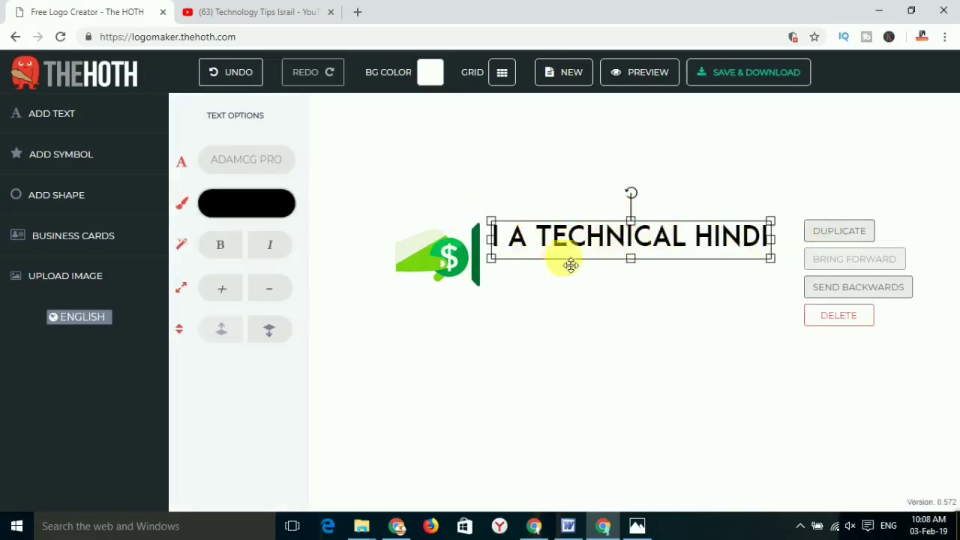
# Duplicate the title and paste 'ONLINE INTER NET KI PURI JANKARI HINDI ME' into the copy
pyautogui.click(839, 233)
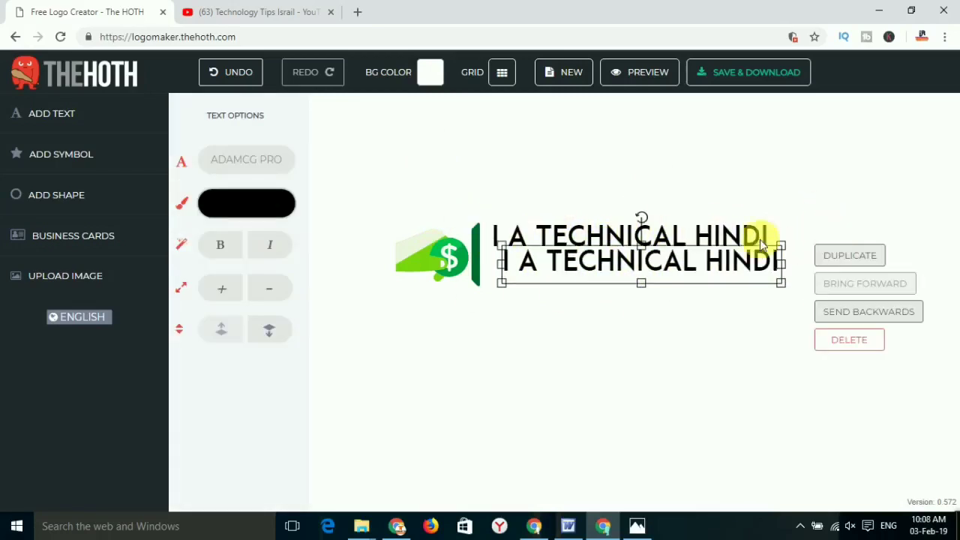
pyautogui.moveTo(660, 261); pyautogui.dragTo(666, 285)
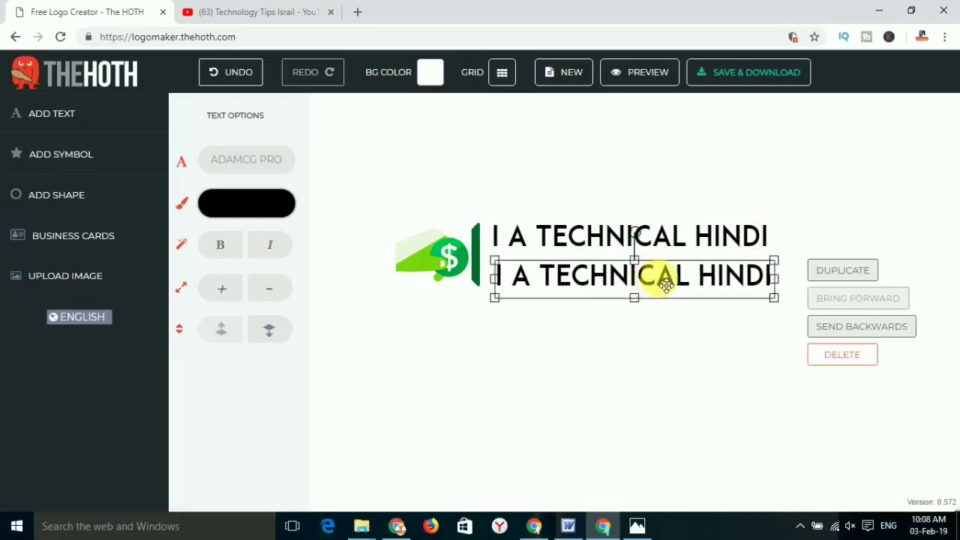
pyautogui.click(660, 282)
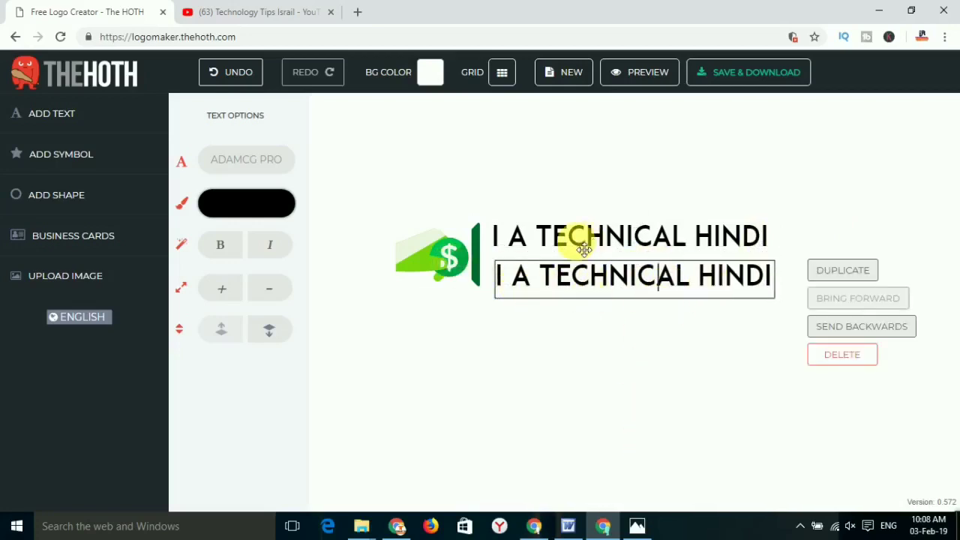
pyautogui.click(547, 284)
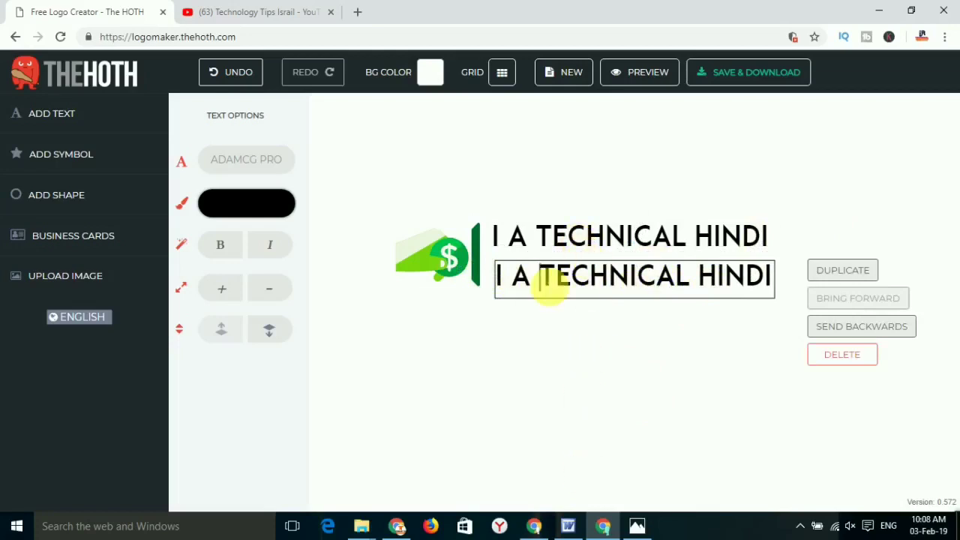
pyautogui.hotkey('ctrl', 'a')
pyautogui.hotkey('ctrl', 'v')
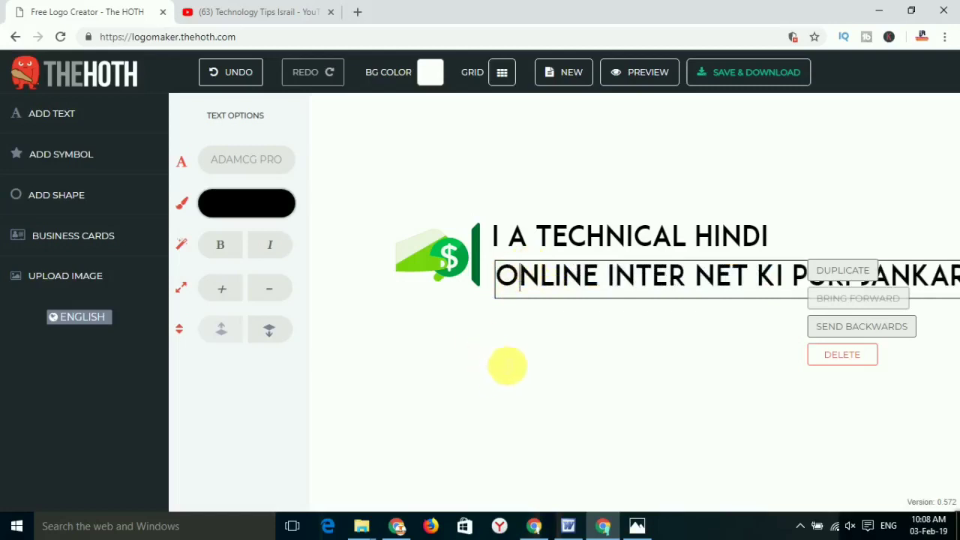
pyautogui.click(516, 356)
# Shrink the tagline and centre it beneath the title
pyautogui.click(524, 268)
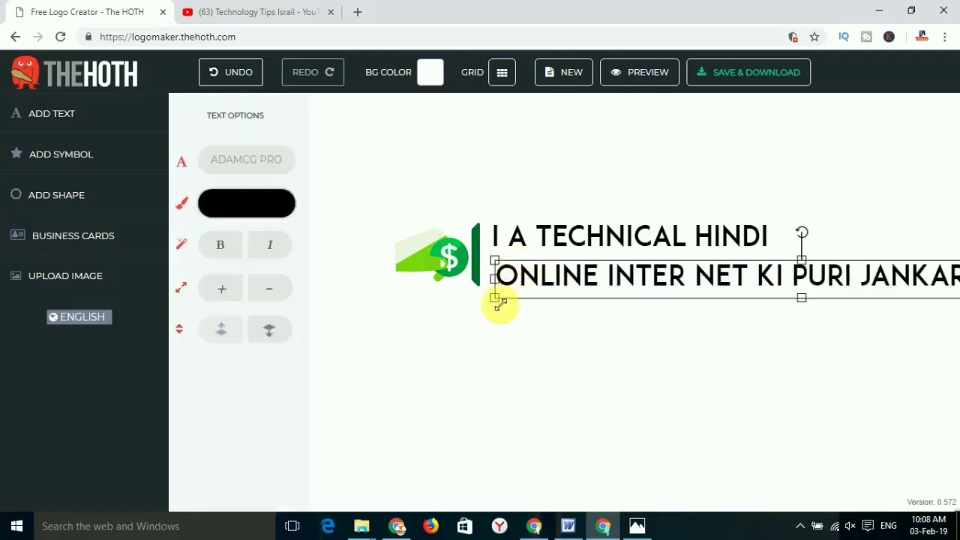
pyautogui.moveTo(501, 304)
pyautogui.mouseDown()
pyautogui.moveTo(686, 295)
pyautogui.moveTo(534, 276)
pyautogui.moveTo(509, 292)
pyautogui.moveTo(640, 282)
pyautogui.mouseUp()
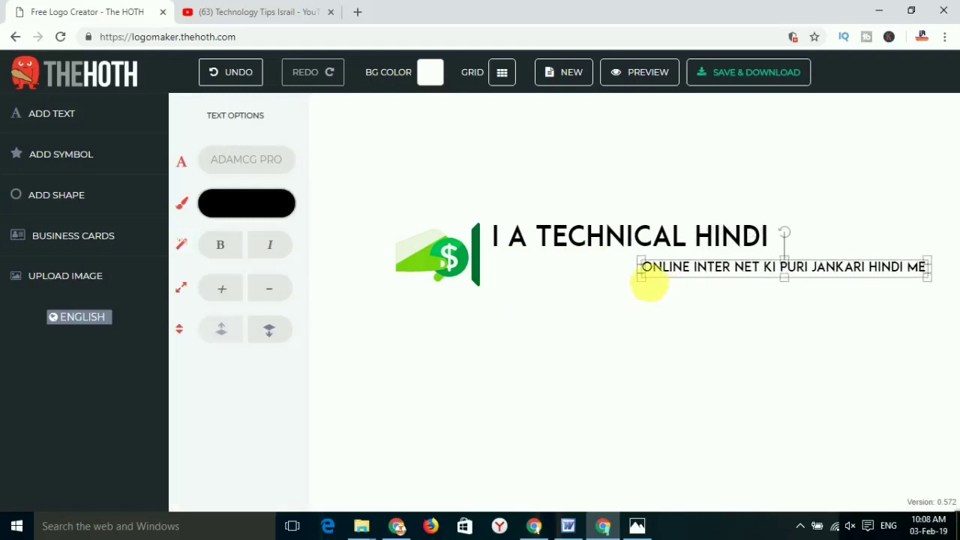
pyautogui.moveTo(701, 268)
pyautogui.mouseDown()
pyautogui.moveTo(489, 279)
pyautogui.moveTo(556, 270)
pyautogui.moveTo(547, 260)
pyautogui.mouseUp()
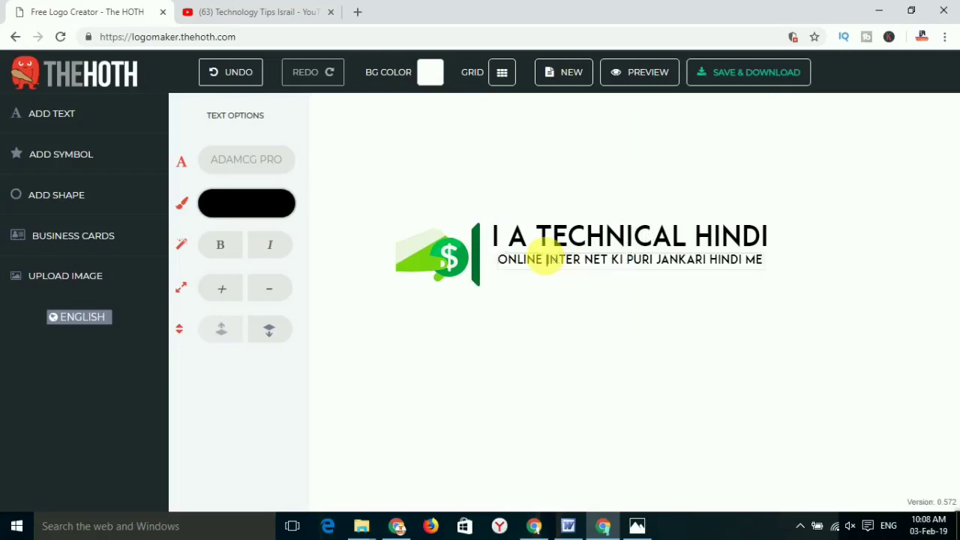
pyautogui.click(563, 313)
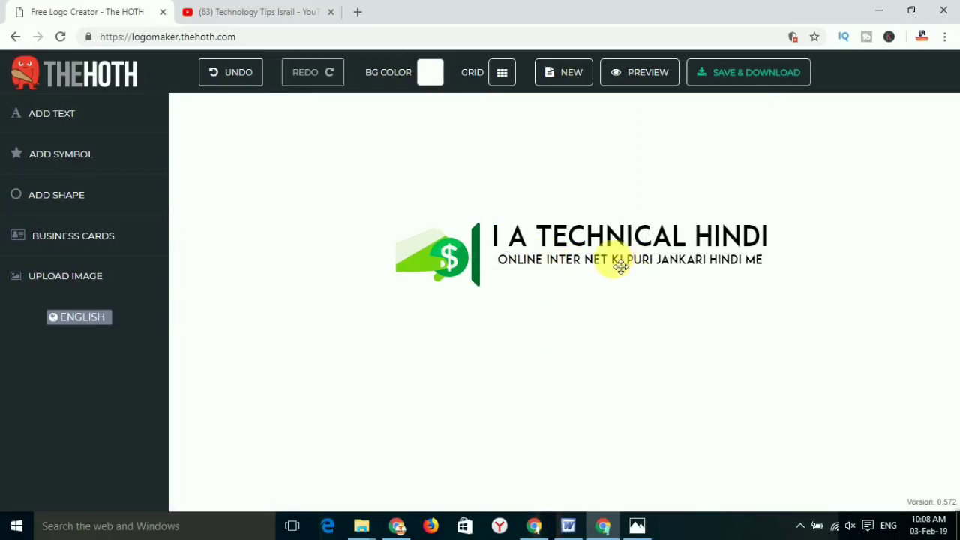
# Duplicate the title and cut the copy down to just 'HINDI'
pyautogui.click(606, 231)
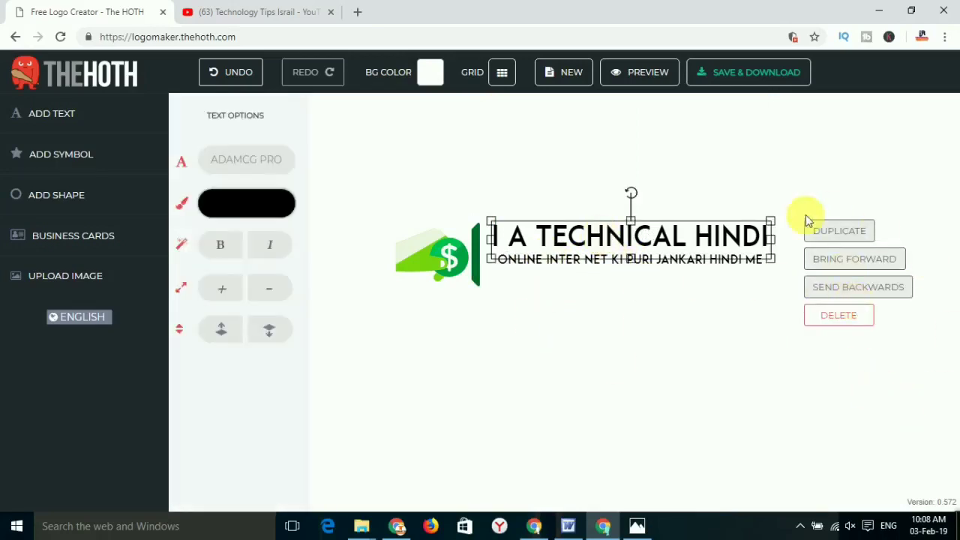
pyautogui.click(694, 343)
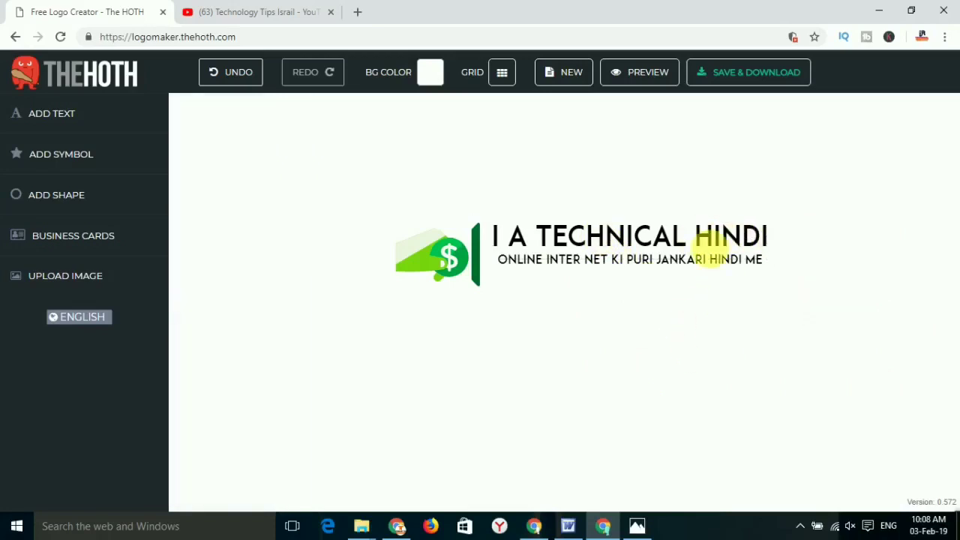
pyautogui.click(615, 246)
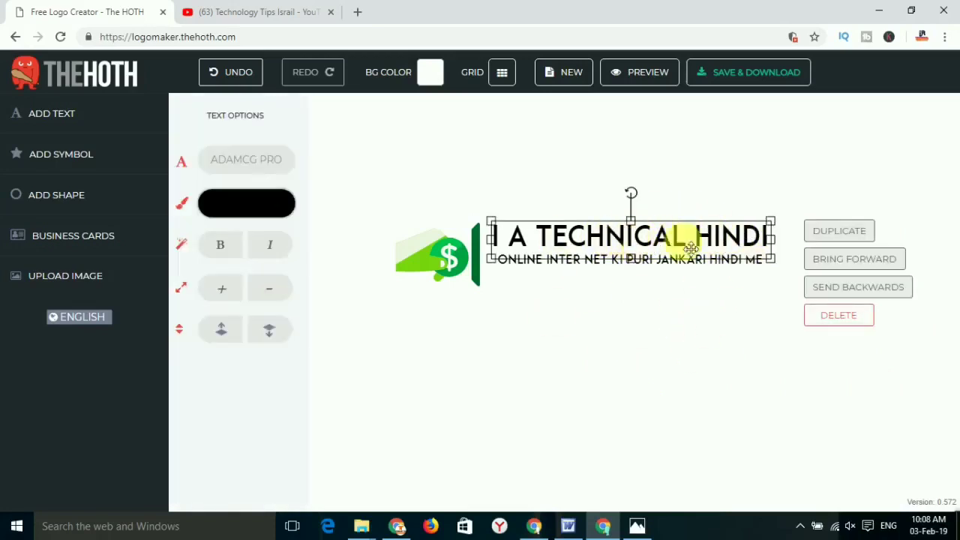
pyautogui.click(833, 231)
pyautogui.moveTo(673, 271); pyautogui.dragTo(667, 295)
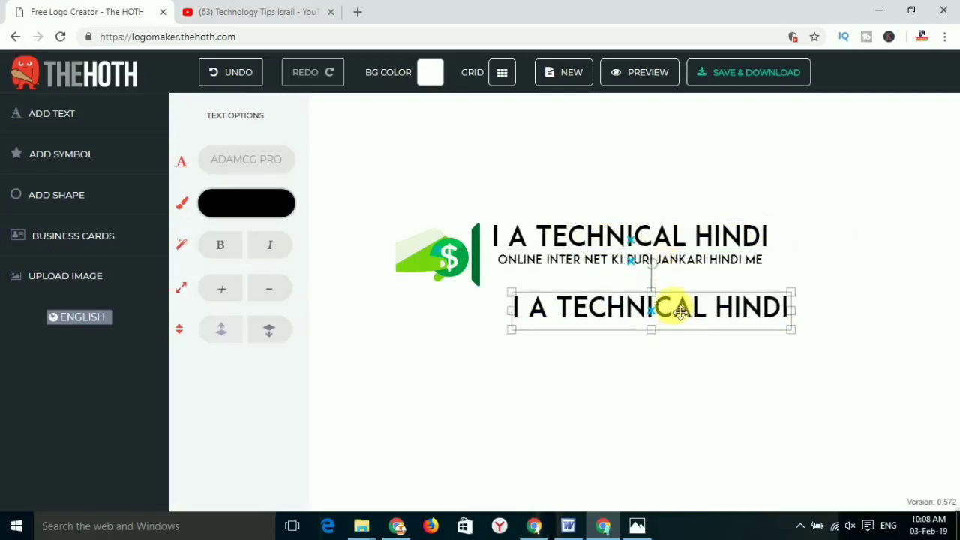
pyautogui.click(698, 292)
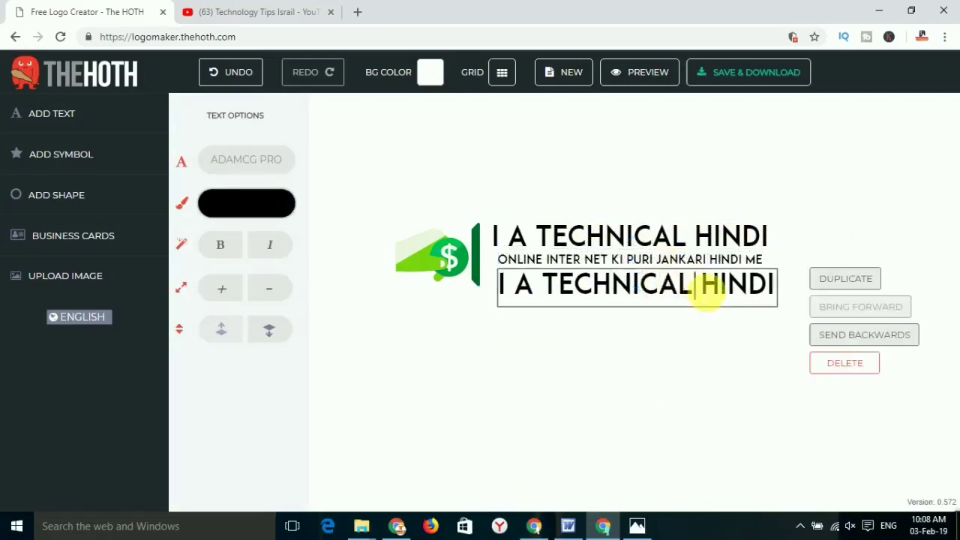
pyautogui.moveTo(705, 292); pyautogui.dragTo(475, 287)
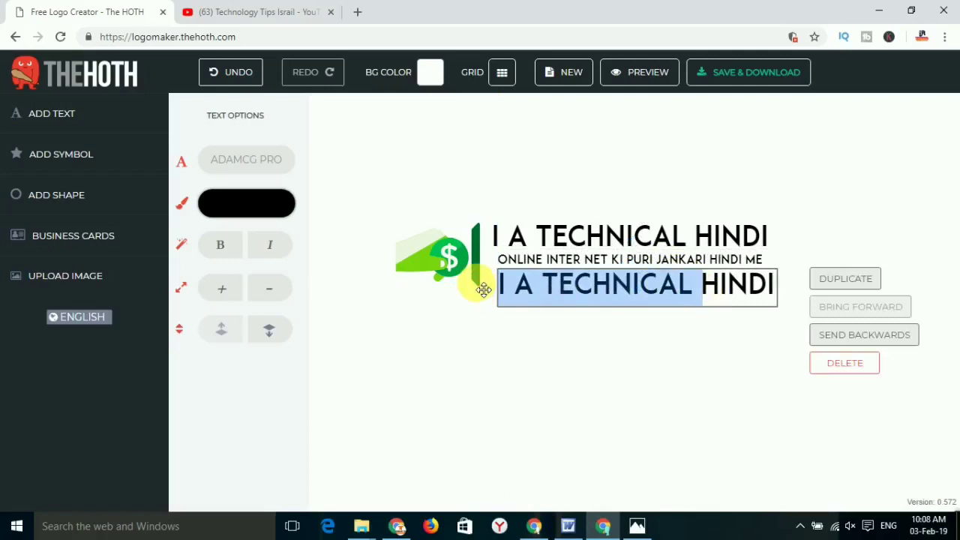
pyautogui.press('BackSpace')
pyautogui.click(699, 339)
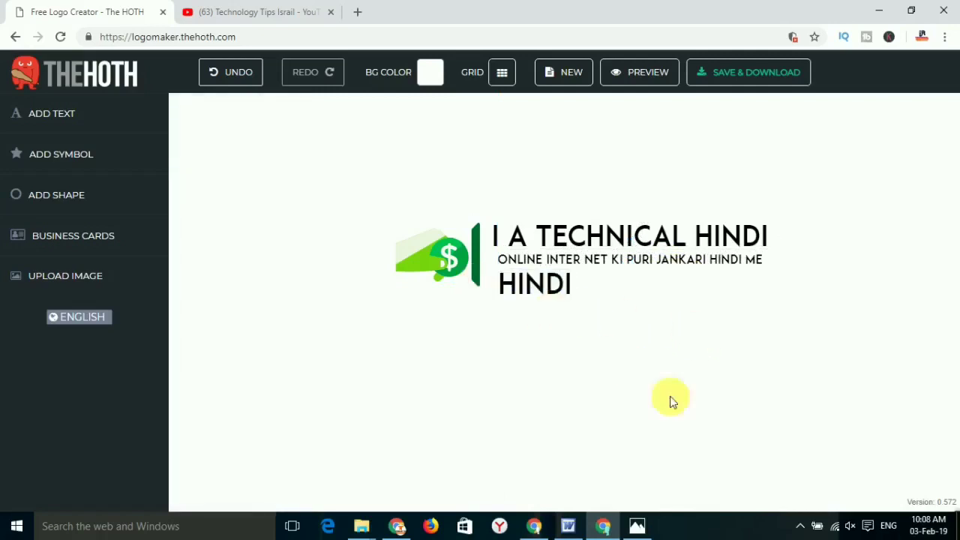
# Remove 'HINDI' from the main title and place the separate HINDI word after 'I A TECHNICAL'
pyautogui.click(710, 241)
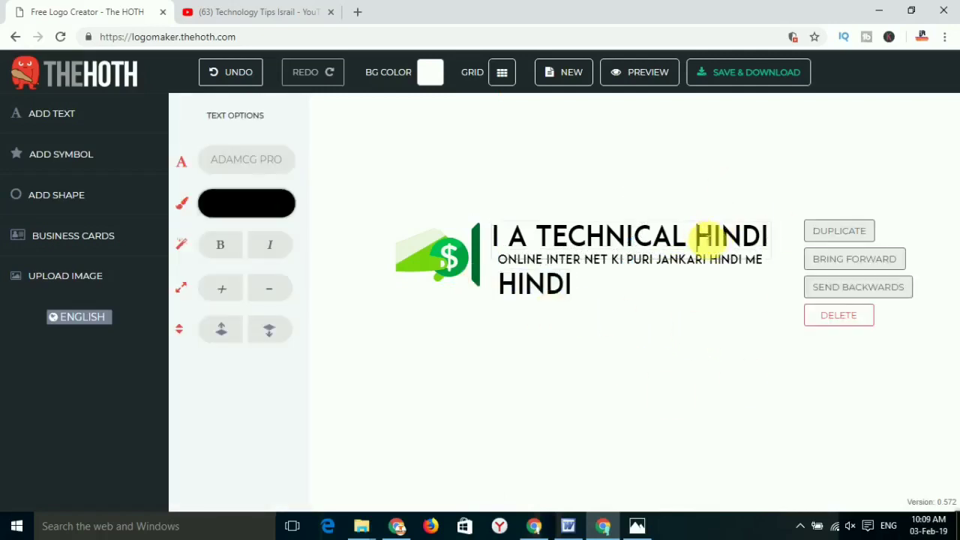
pyautogui.moveTo(697, 237); pyautogui.dragTo(773, 237)
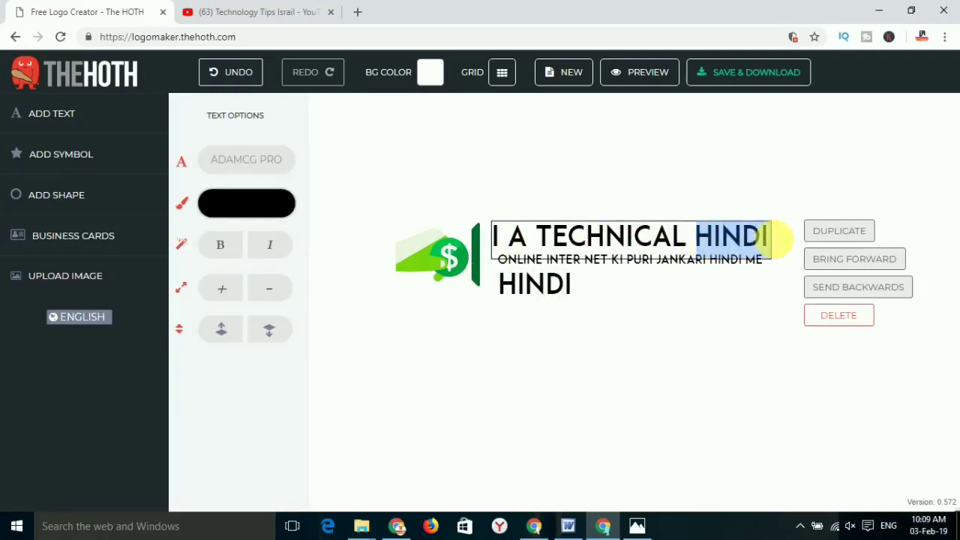
pyautogui.press('BackSpace')
pyautogui.click(614, 370)
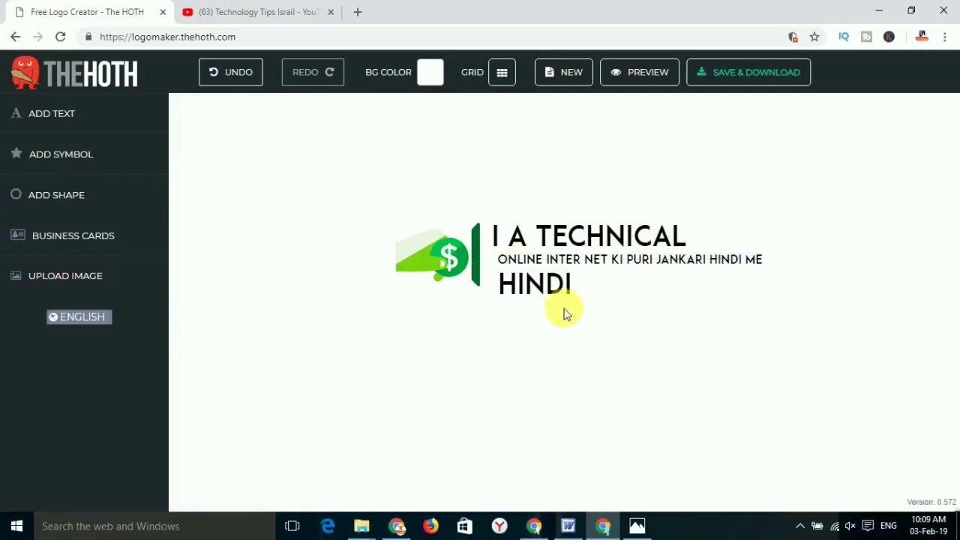
pyautogui.click(534, 282)
pyautogui.moveTo(532, 290)
pyautogui.mouseDown()
pyautogui.moveTo(726, 239)
pyautogui.moveTo(719, 243)
pyautogui.mouseUp()
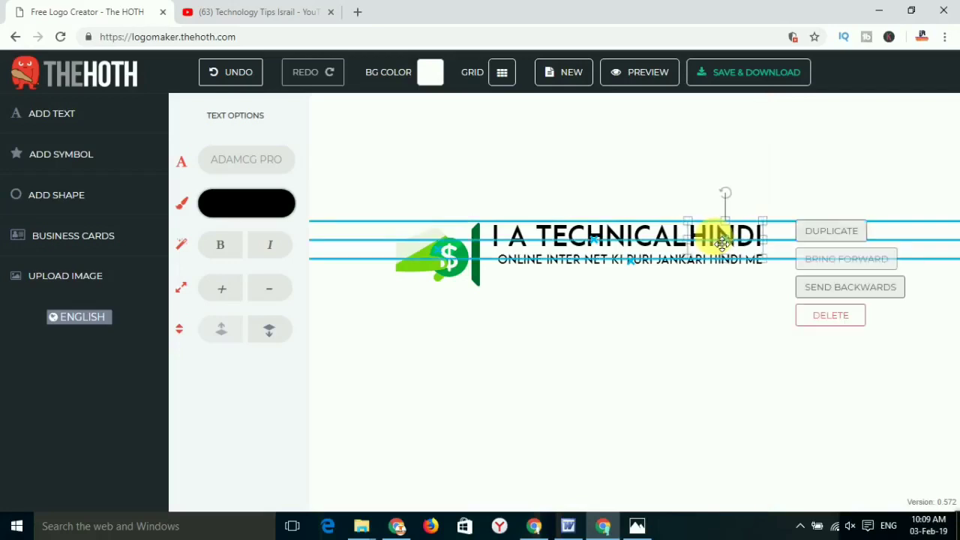
# Set the separate HINDI word's font to the Grand Hotel Regular script
pyautogui.click(706, 320)
pyautogui.click(720, 243)
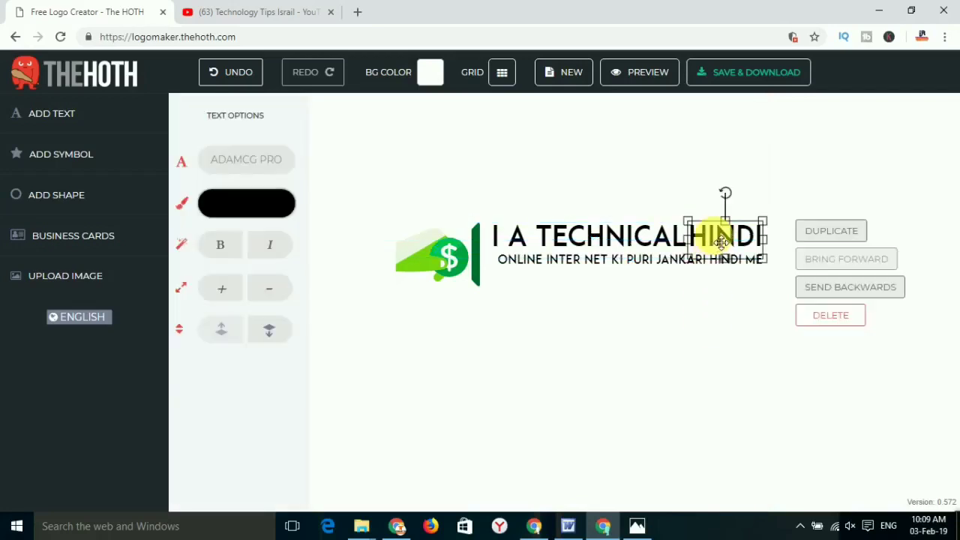
pyautogui.click(242, 158)
pyautogui.click(218, 228)
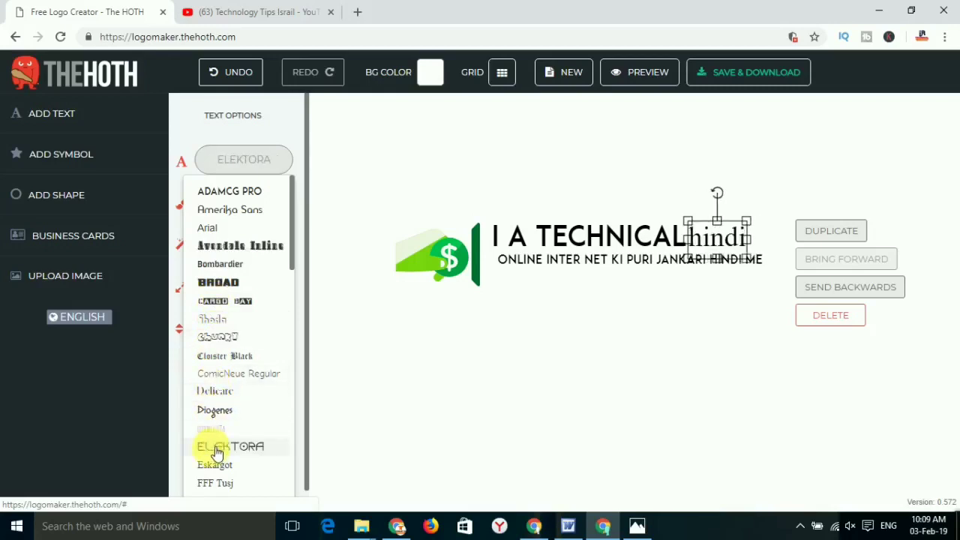
pyautogui.scroll(-2, 216, 450)
pyautogui.scroll(-3, 225, 402)
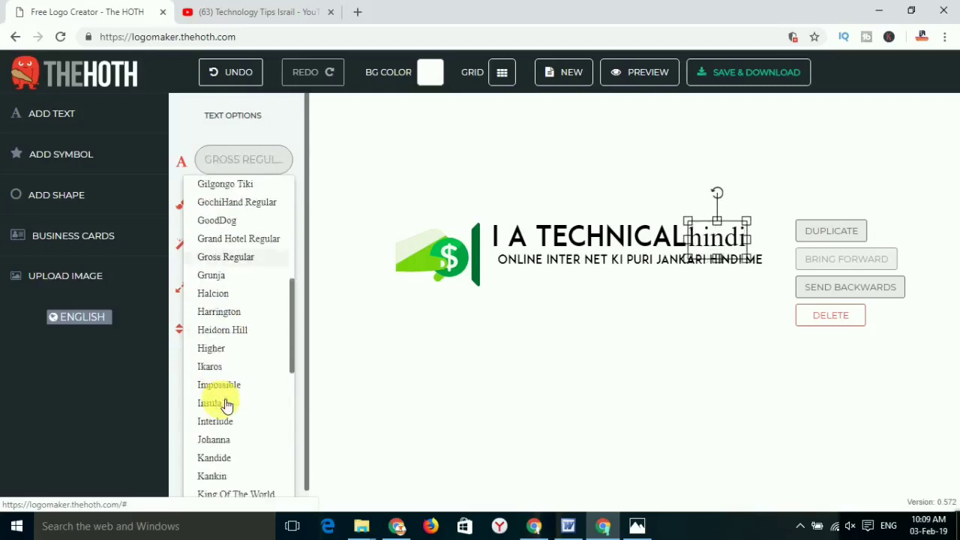
pyautogui.scroll(3, 225, 417)
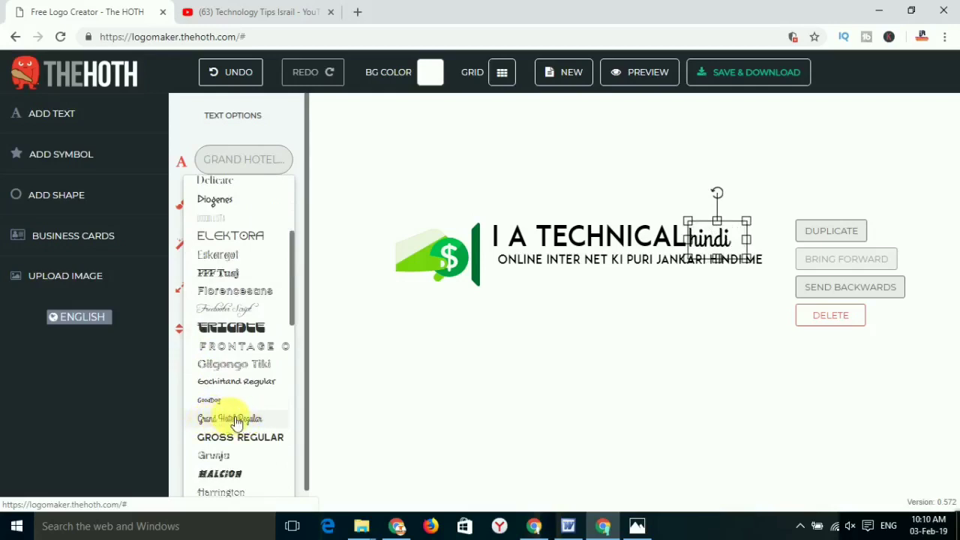
pyautogui.click(235, 422)
# Enlarge the script 'hindi' word to the title's height and nudge it beside 'TECHNICAL'
pyautogui.click(667, 347)
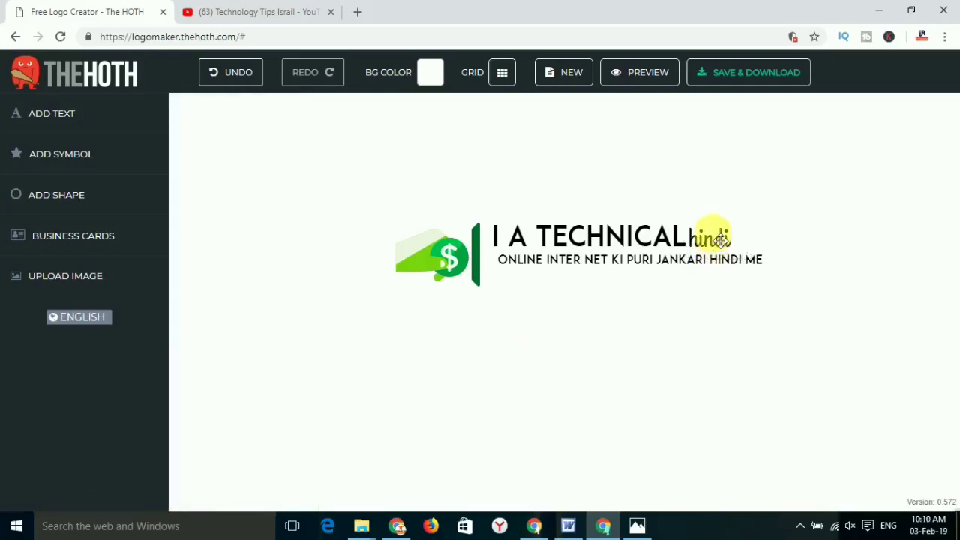
pyautogui.click(736, 240)
pyautogui.moveTo(752, 227); pyautogui.dragTo(757, 215)
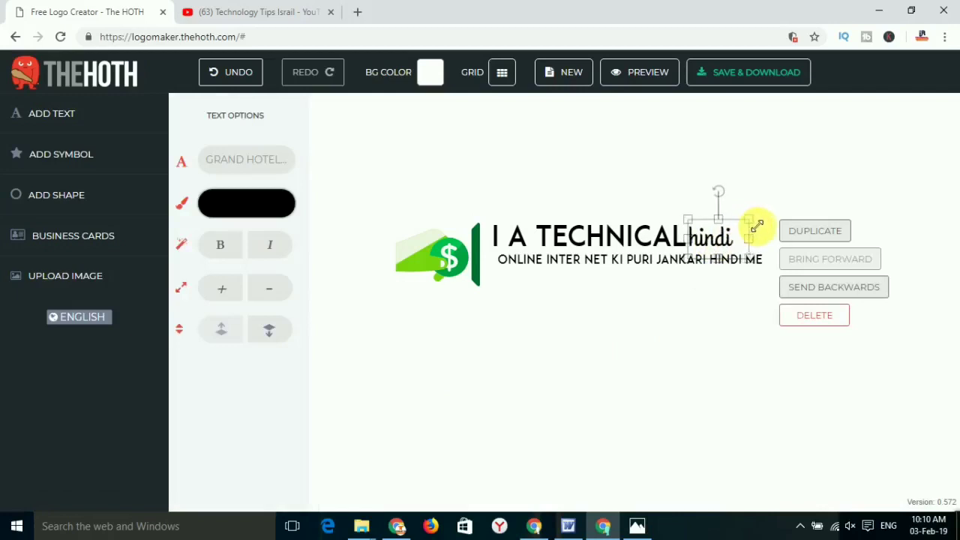
pyautogui.moveTo(729, 245); pyautogui.dragTo(732, 250)
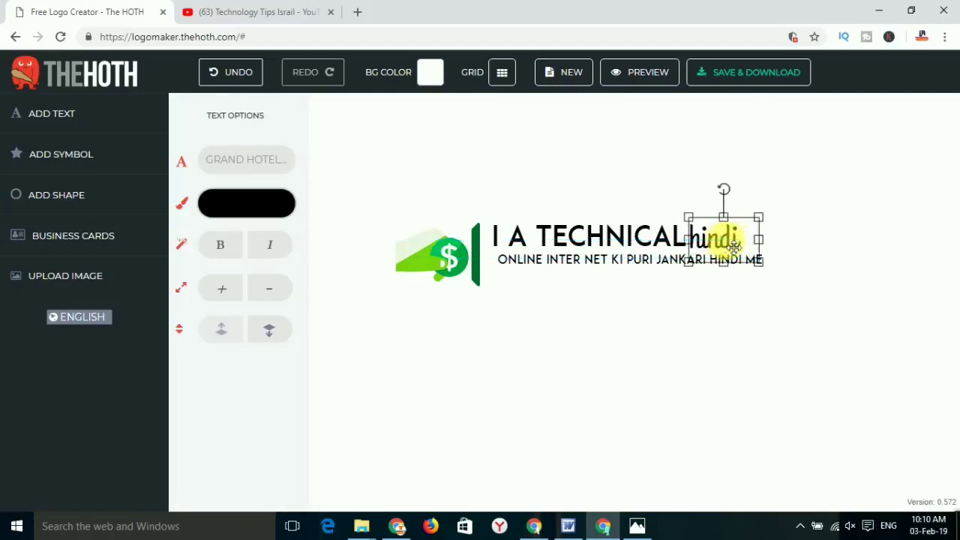
pyautogui.moveTo(763, 223); pyautogui.dragTo(769, 220)
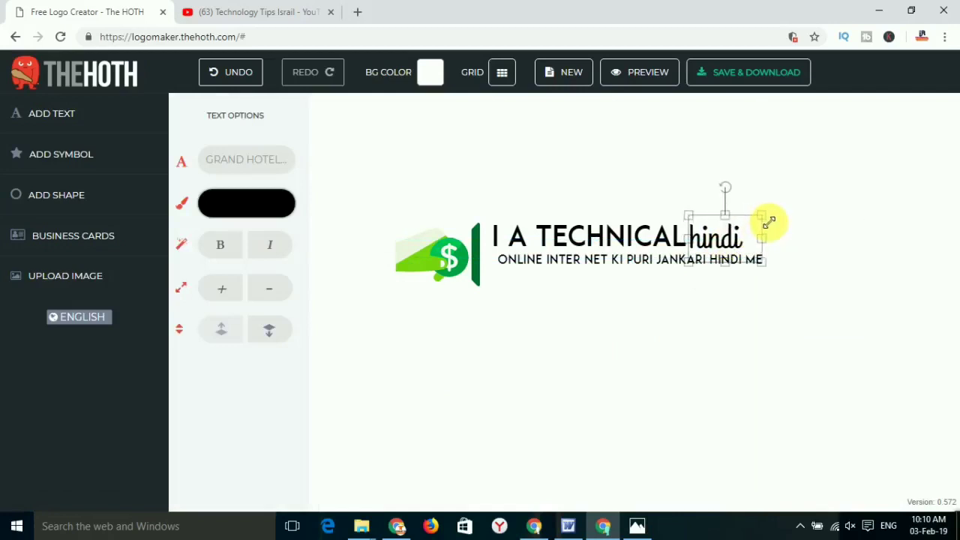
# Check the fit by alternately selecting the 'I A TECHNICAL' title and the 'hindi' word
pyautogui.click(674, 363)
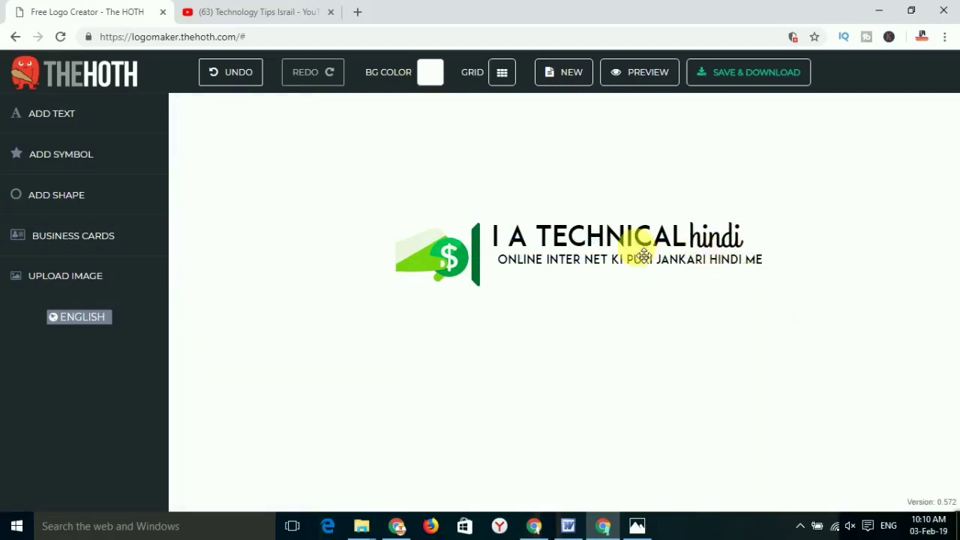
pyautogui.click(552, 236)
pyautogui.click(661, 325)
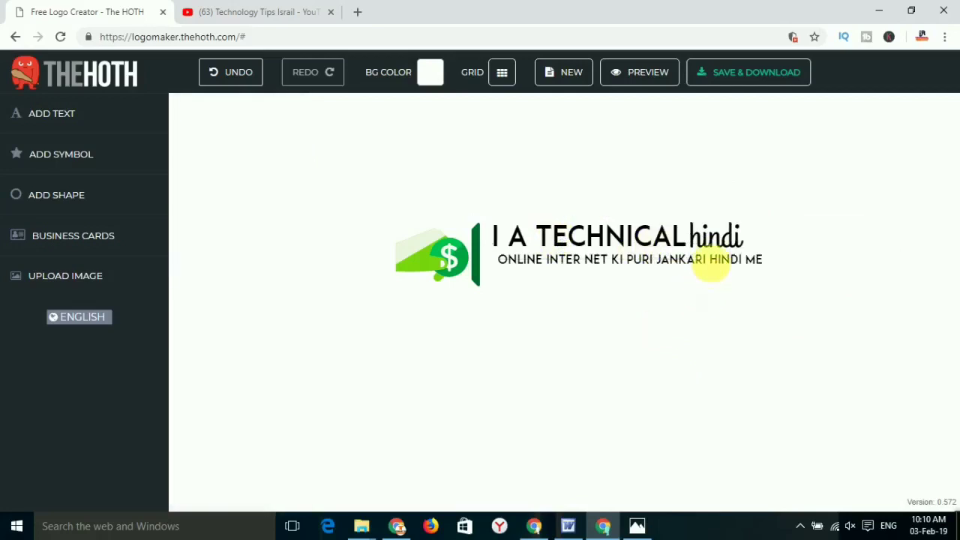
pyautogui.click(707, 237)
pyautogui.click(580, 339)
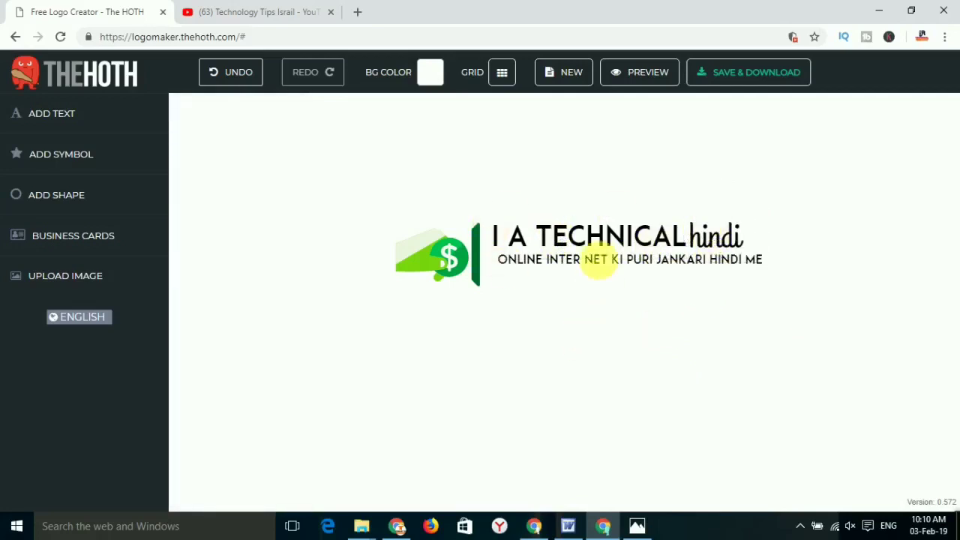
pyautogui.click(597, 261)
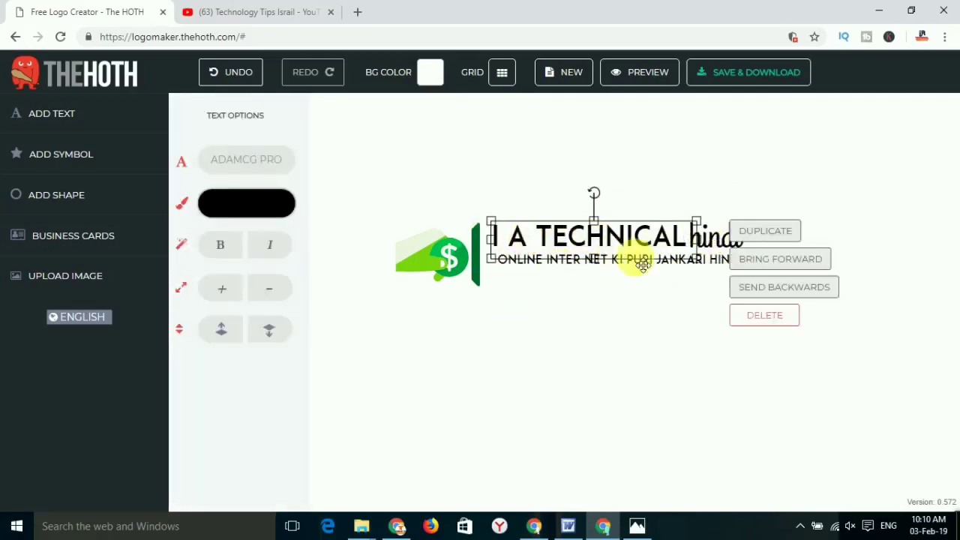
pyautogui.click(603, 345)
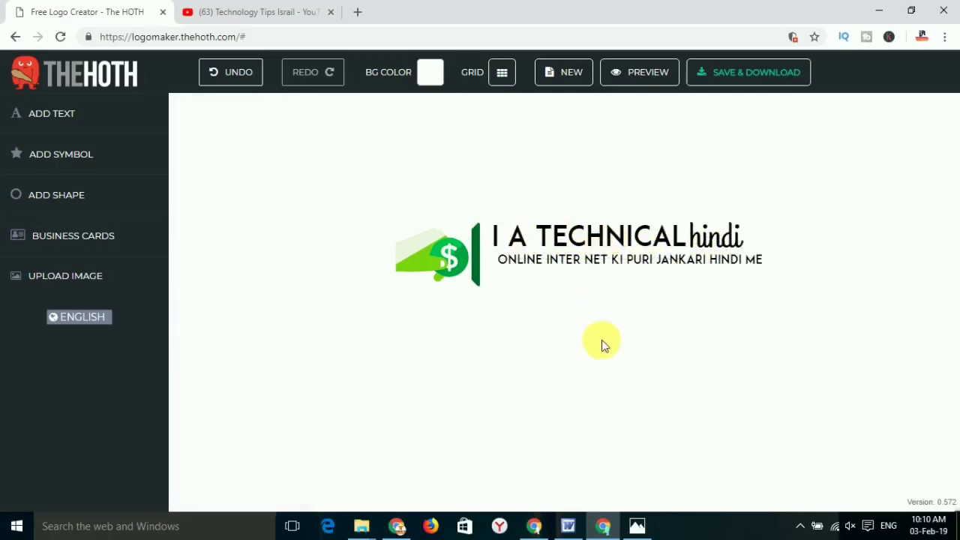
# Colour the 'I A TECHNICAL' title bright red
pyautogui.click(625, 244)
pyautogui.click(240, 207)
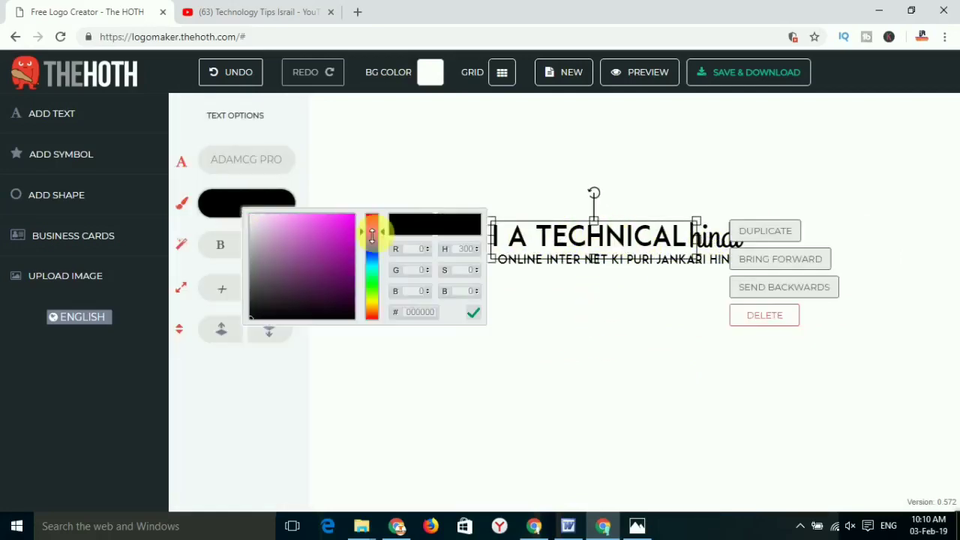
pyautogui.moveTo(366, 237); pyautogui.dragTo(364, 222)
pyautogui.click(346, 223)
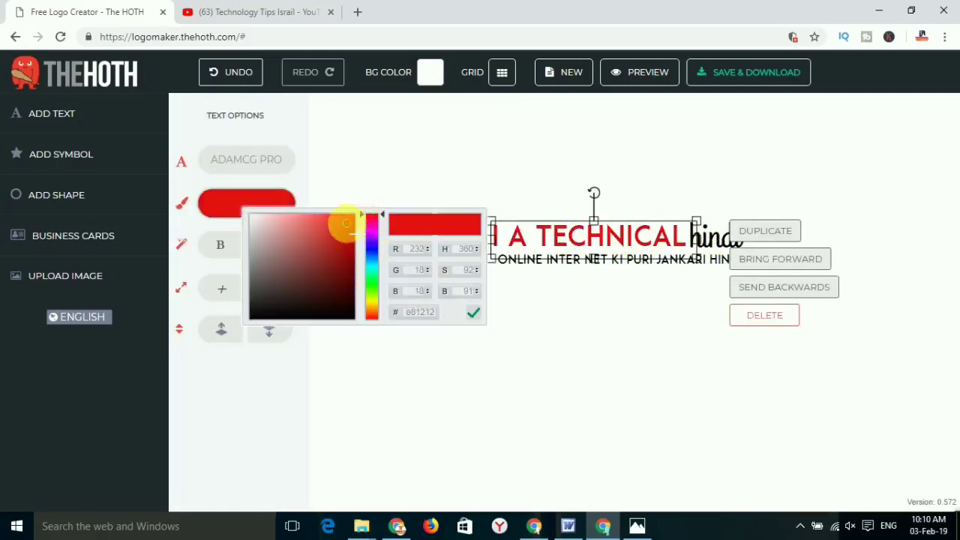
pyautogui.click(598, 377)
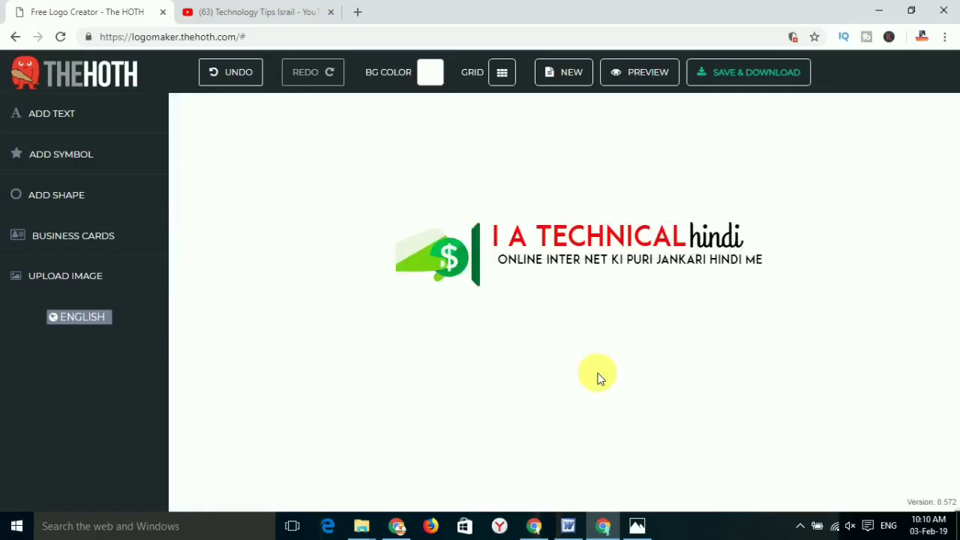
# Shrink the tagline slightly and move it up and left to sit centred under the title
pyautogui.click(733, 248)
pyautogui.click(665, 383)
pyautogui.click(621, 266)
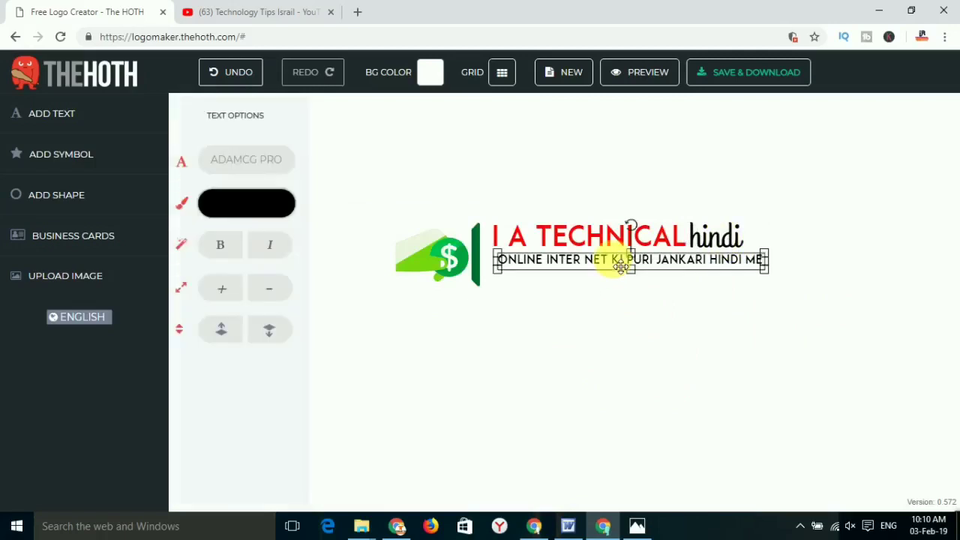
pyautogui.moveTo(502, 279); pyautogui.dragTo(545, 270)
pyautogui.click(540, 270)
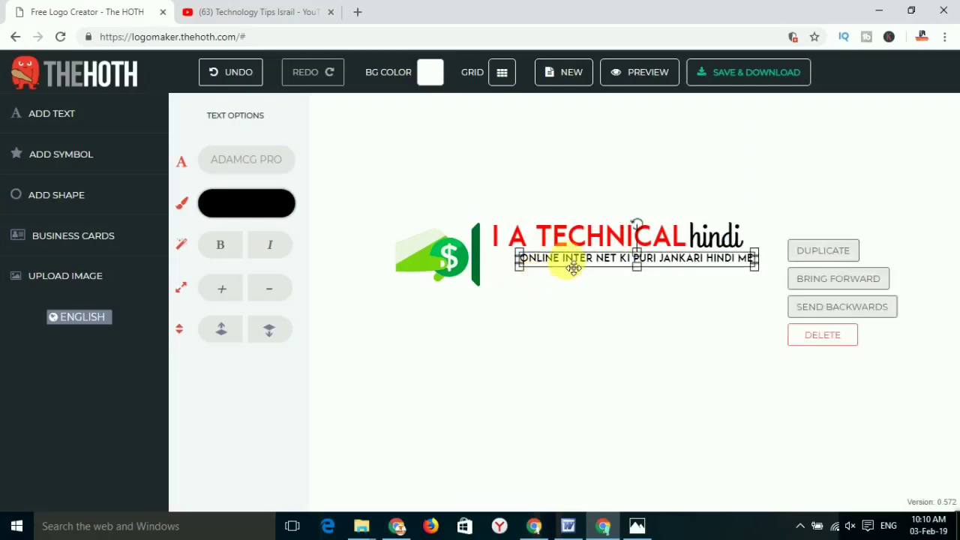
pyautogui.moveTo(572, 265); pyautogui.dragTo(551, 268)
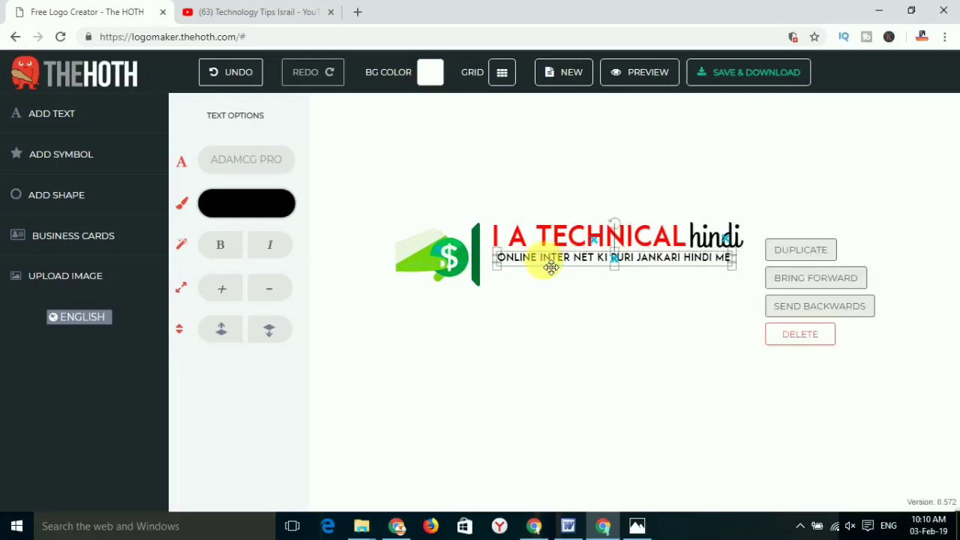
pyautogui.click(608, 355)
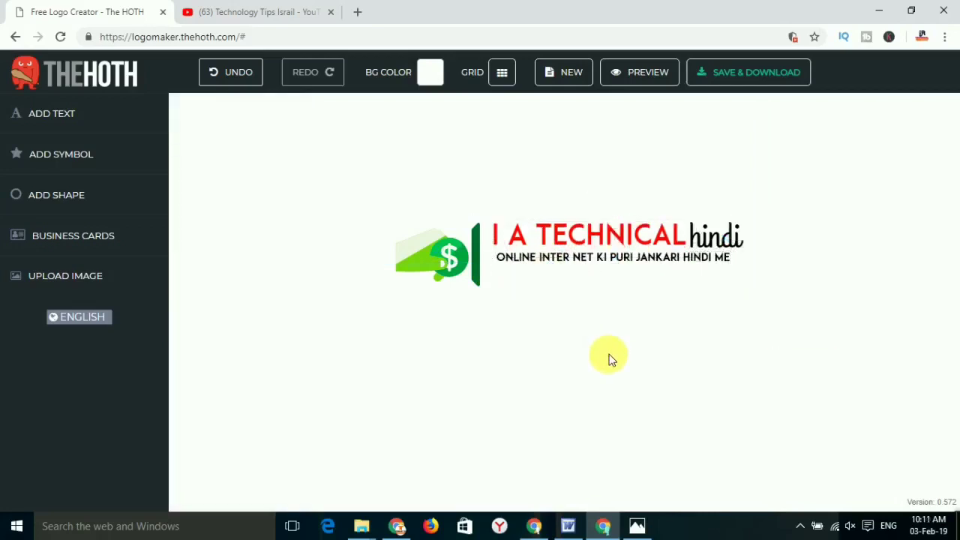
pyautogui.click(544, 268)
pyautogui.moveTo(545, 269); pyautogui.dragTo(548, 267)
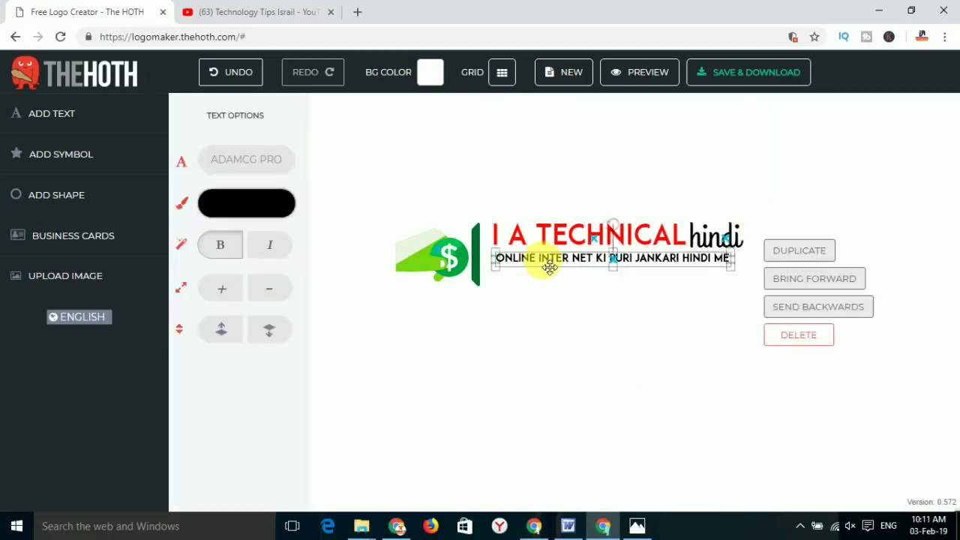
pyautogui.click(560, 354)
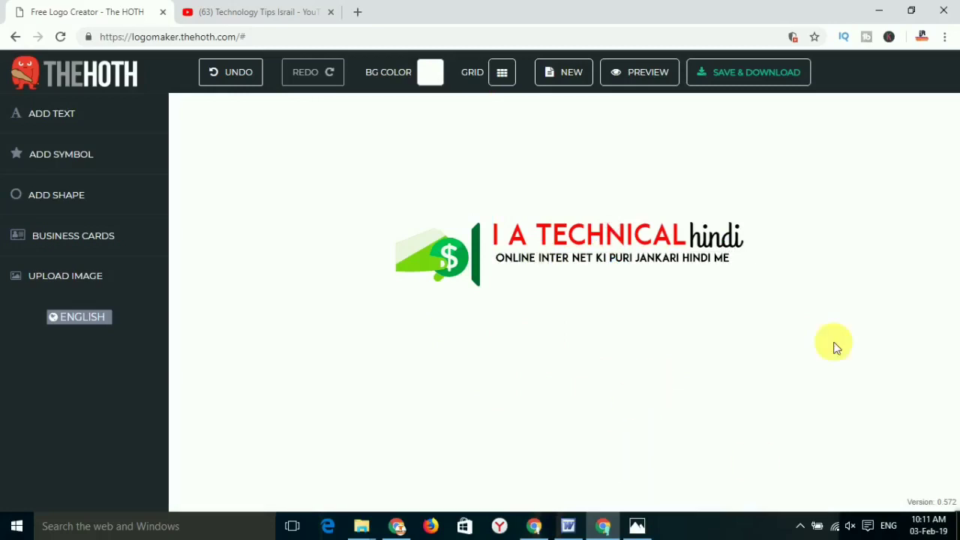
# Save the logo project to the pasted e-mail address and highlight the returned edit link
pyautogui.click(759, 80)
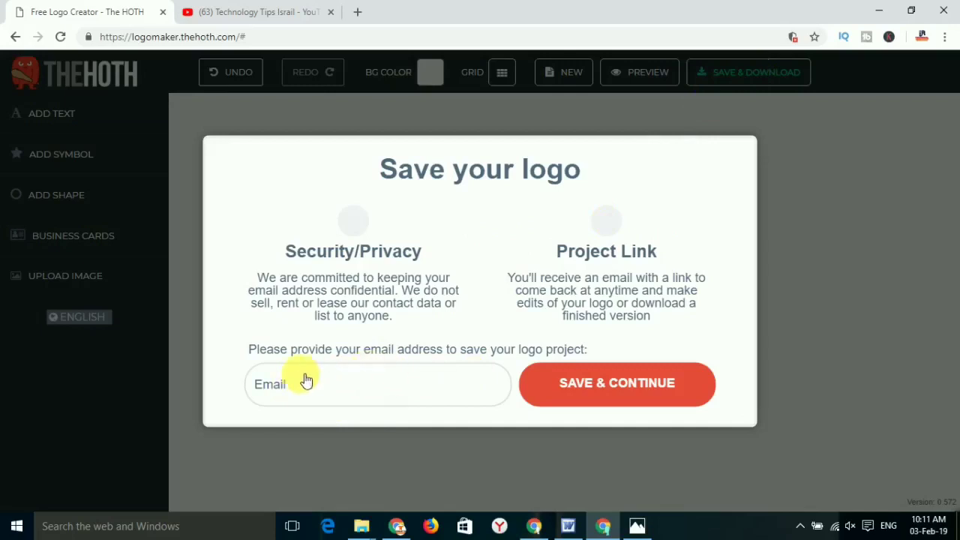
pyautogui.click(339, 399)
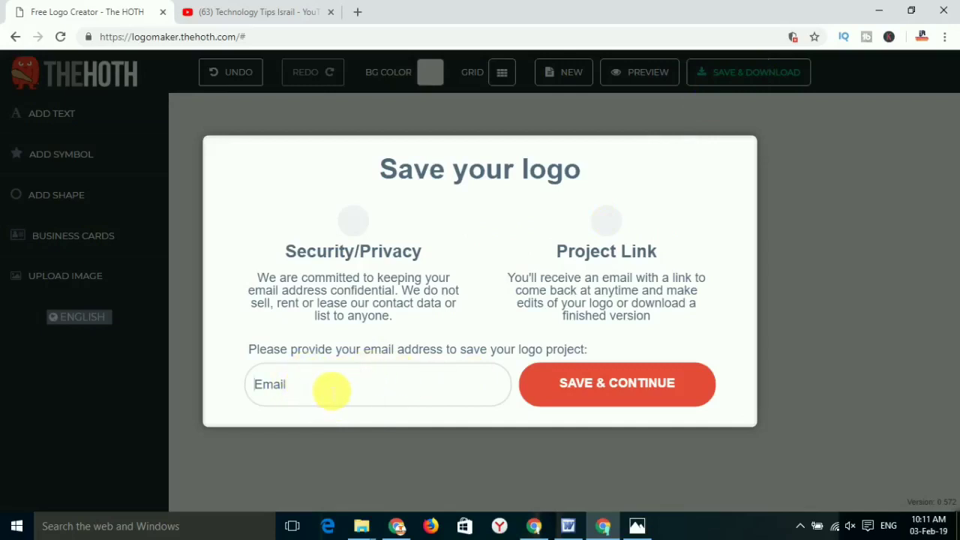
pyautogui.rightClick(306, 387)
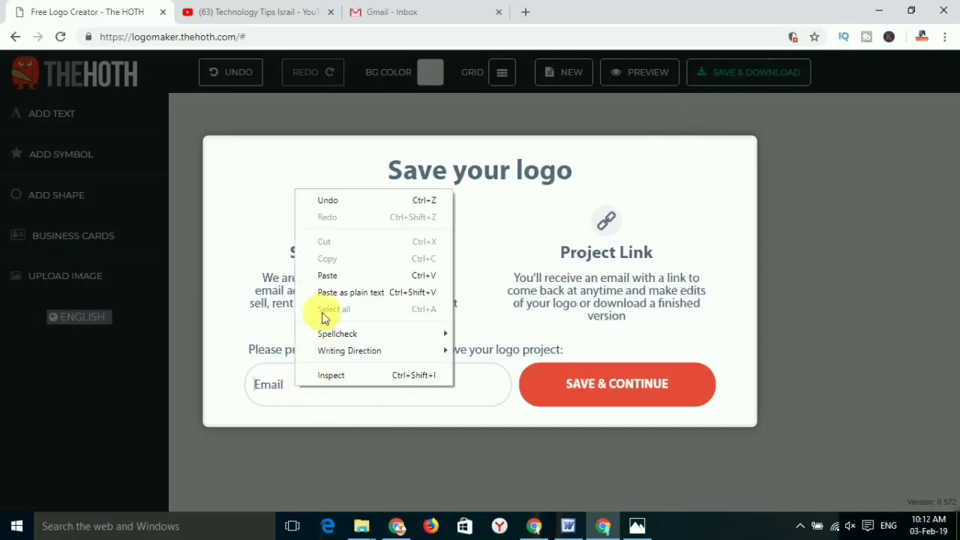
pyautogui.click(328, 274)
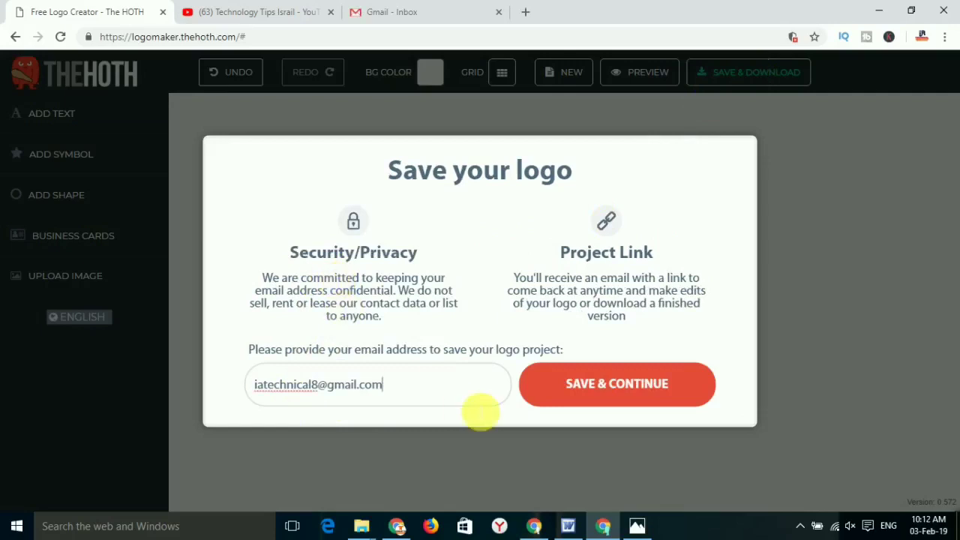
pyautogui.click(639, 391)
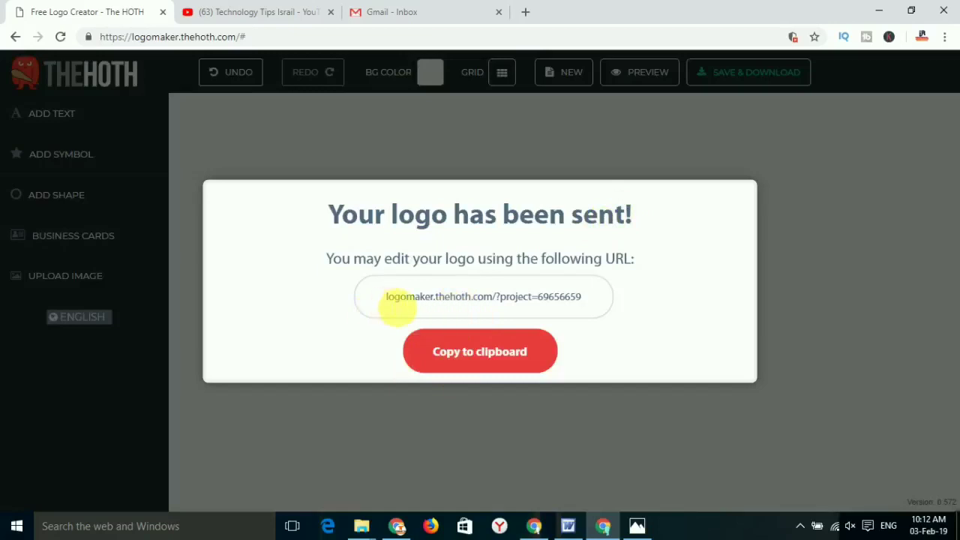
pyautogui.moveTo(396, 305); pyautogui.dragTo(615, 317)
pyautogui.click(593, 315)
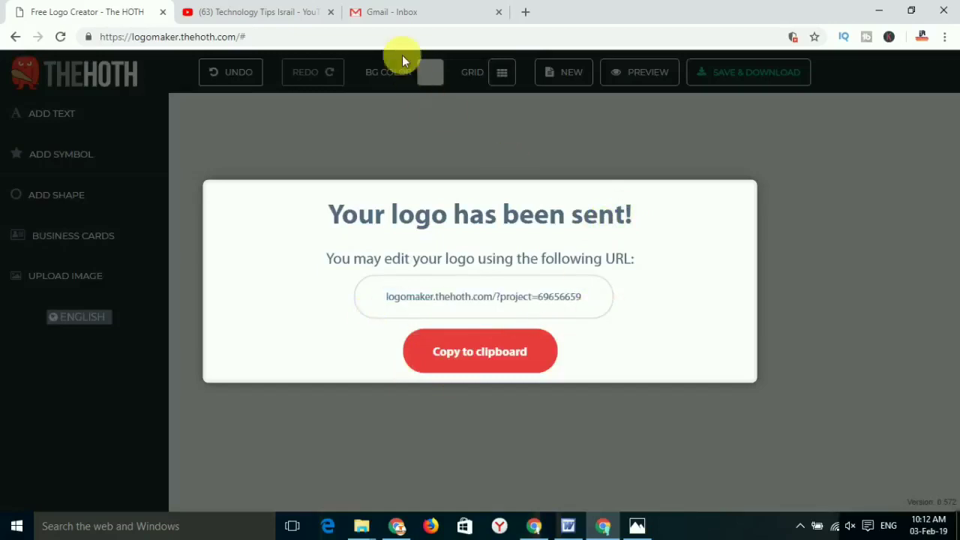
# Open 'Your Free Logo from The HOTH' in Gmail and download the logo file 69656659.zip
pyautogui.click(400, 9)
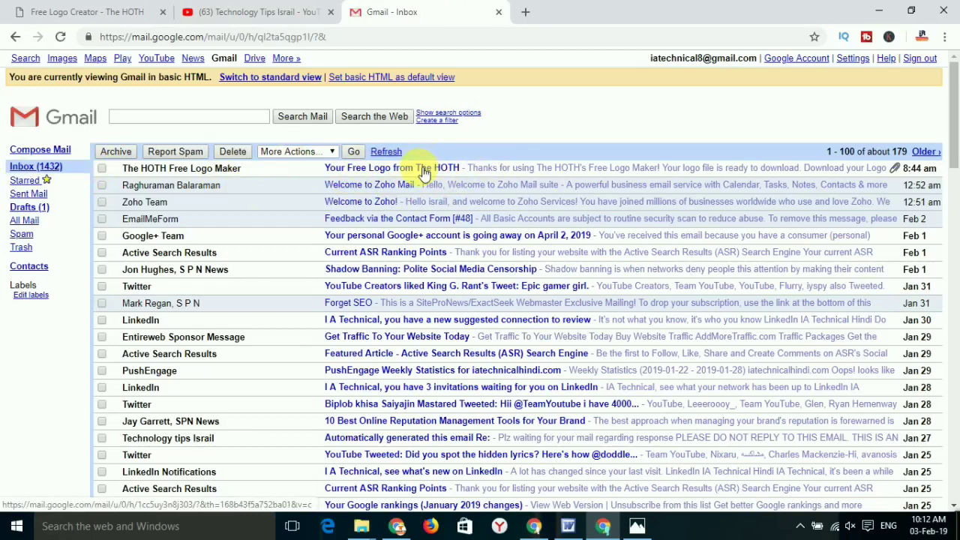
pyautogui.click(422, 171)
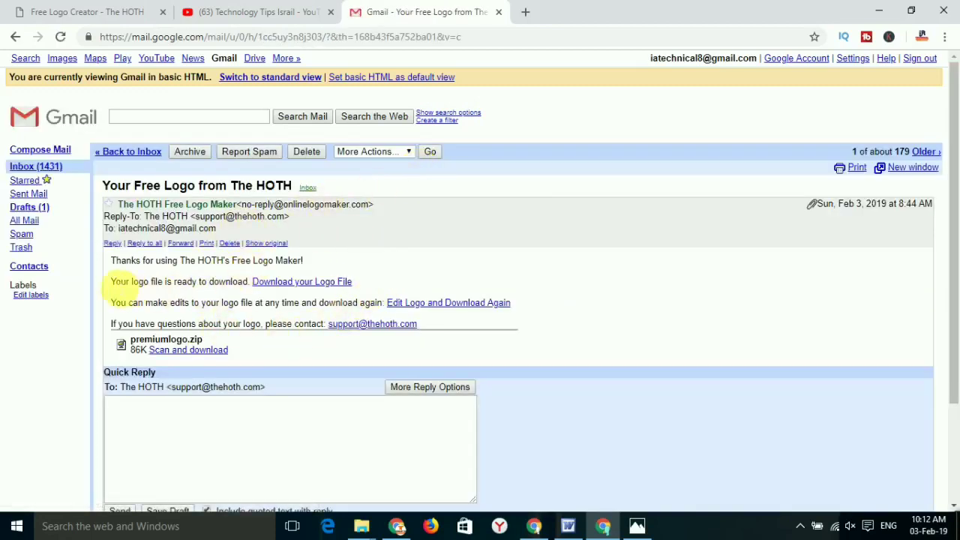
pyautogui.moveTo(112, 281); pyautogui.dragTo(255, 283)
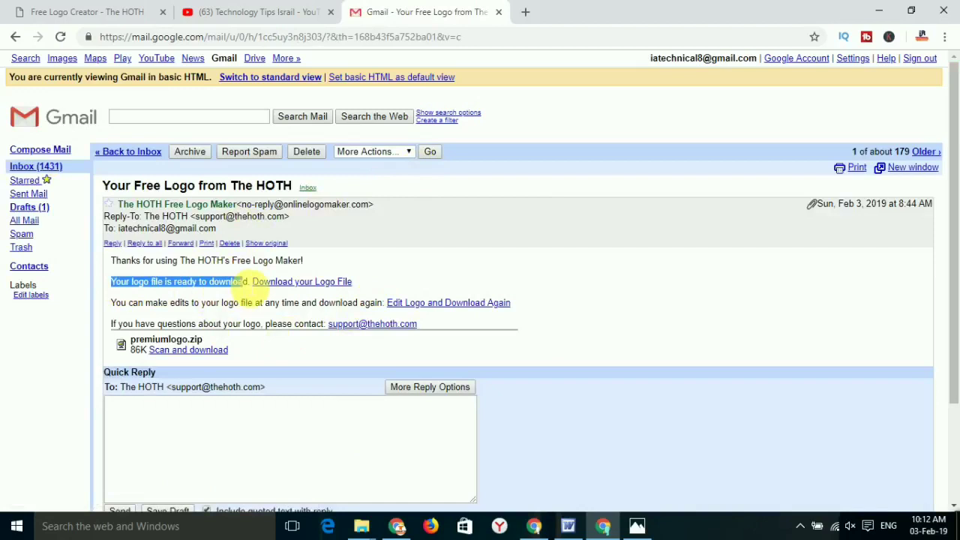
pyautogui.click(285, 282)
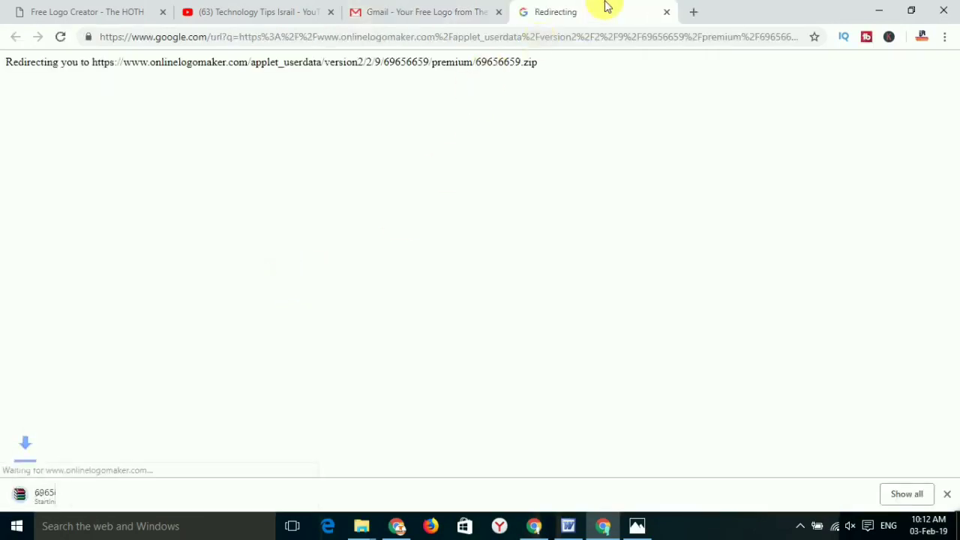
# Show the downloaded 69656659.zip in its folder and copy it
pyautogui.click(146, 495)
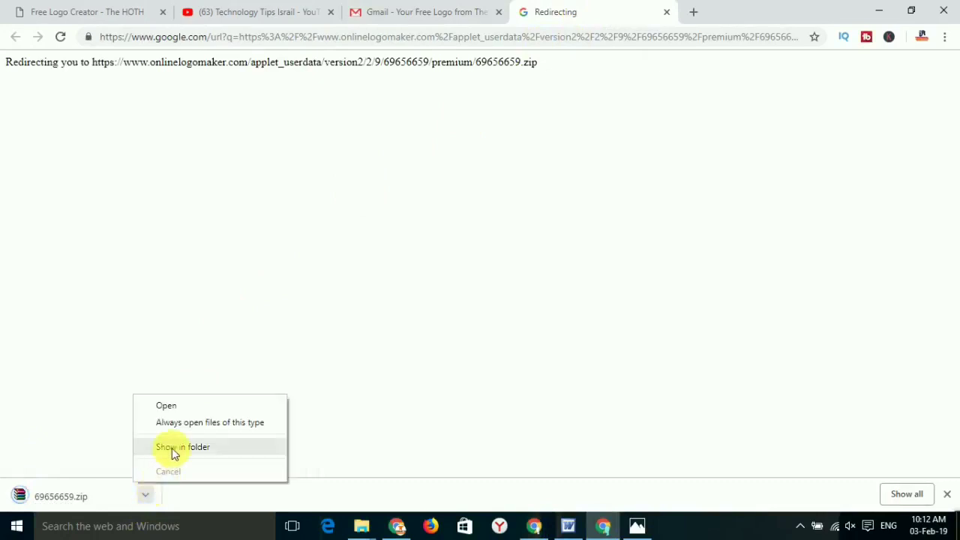
pyautogui.click(172, 448)
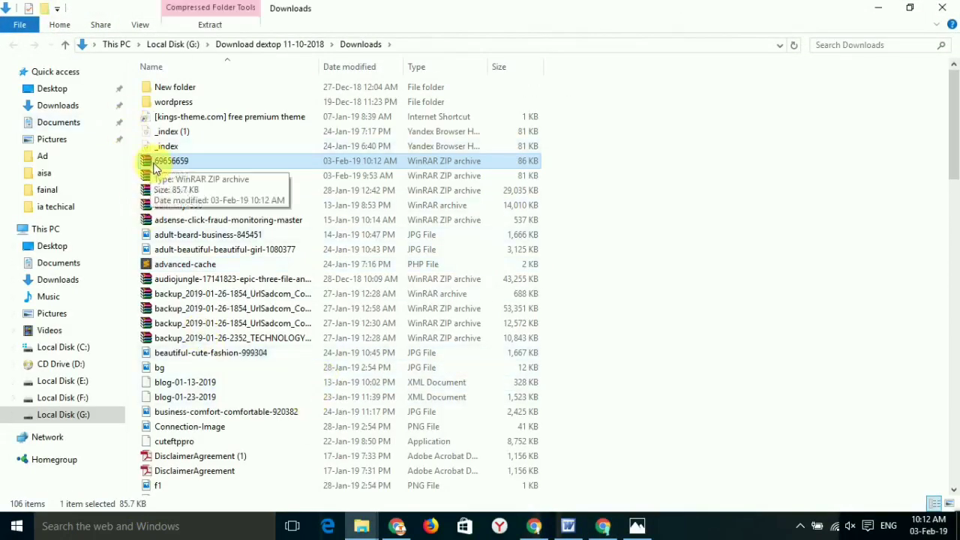
pyautogui.rightClick(155, 168)
pyautogui.click(200, 385)
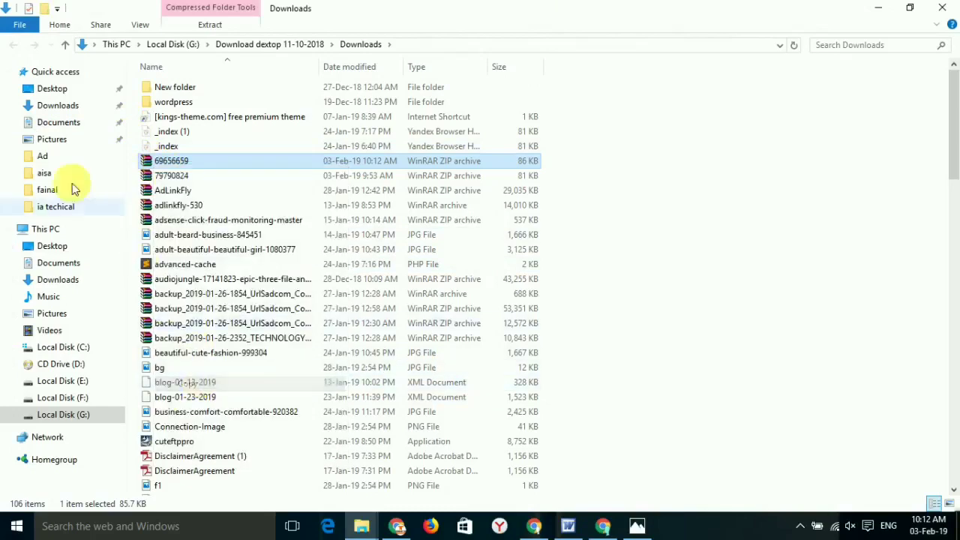
# Create a new folder named 'ia tech' inside Ad > ia techical
pyautogui.click(42, 156)
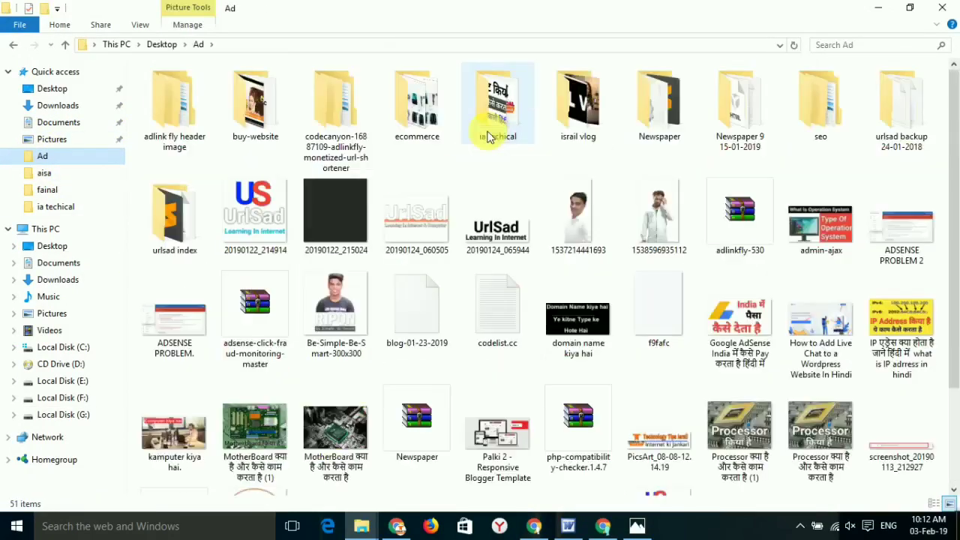
pyautogui.doubleClick(488, 137)
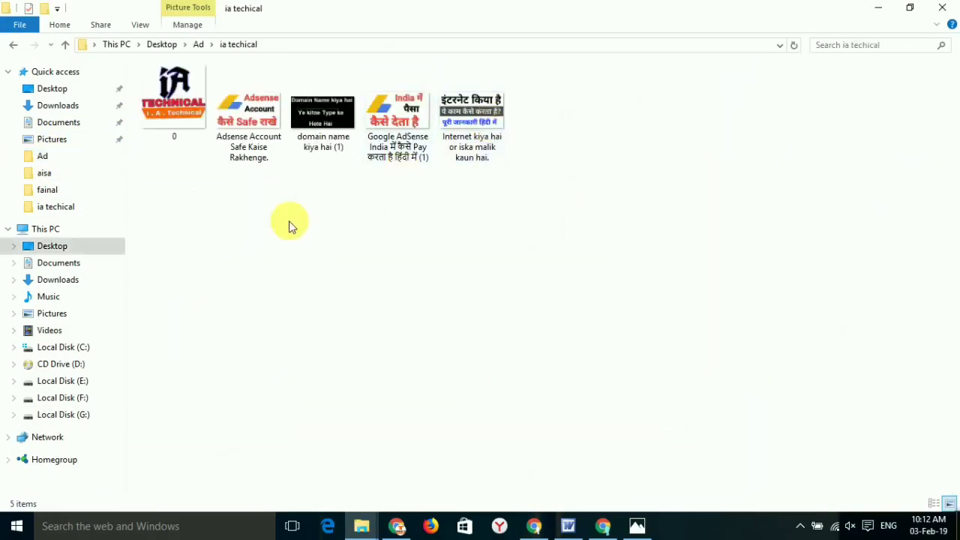
pyautogui.rightClick(291, 225)
pyautogui.moveTo(327, 391)
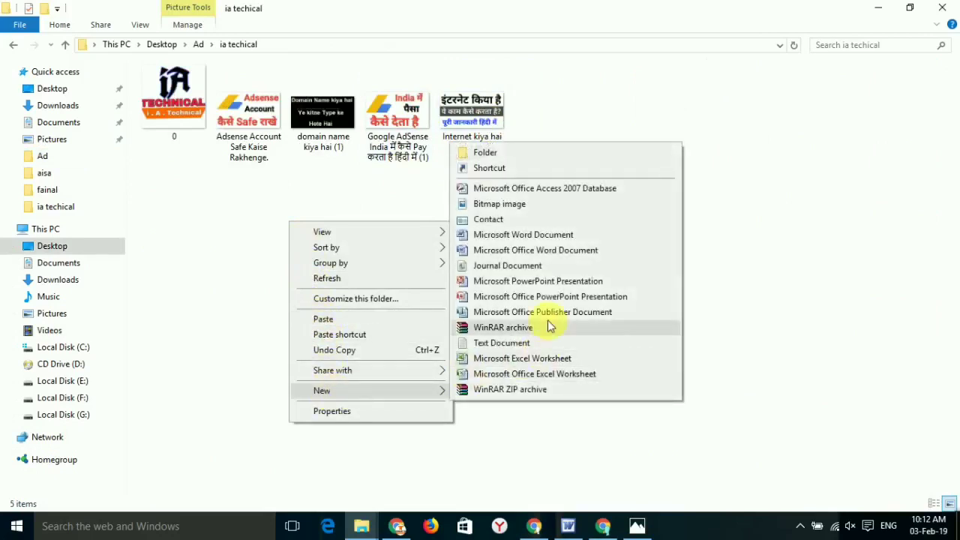
pyautogui.click(488, 152)
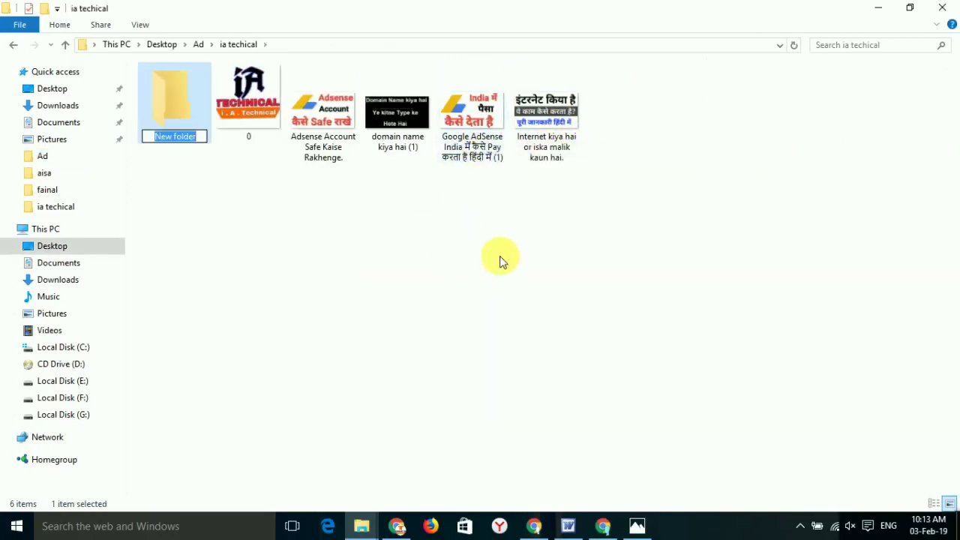
pyautogui.write('ia tech')
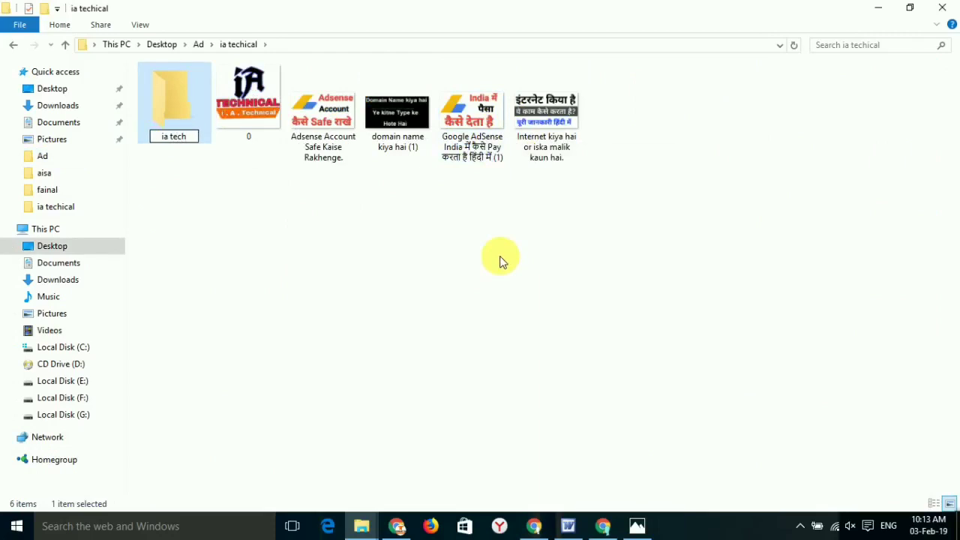
pyautogui.press('Return')
pyautogui.press('Return')
# Paste the logo zip into 'ia tech' and extract its files there
pyautogui.hotkey('ctrl', 'v')
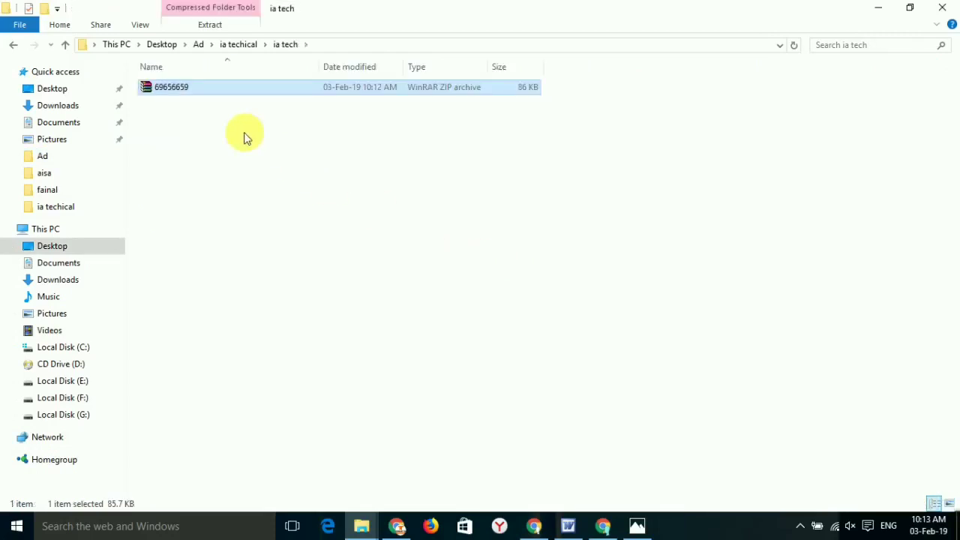
pyautogui.rightClick(172, 91)
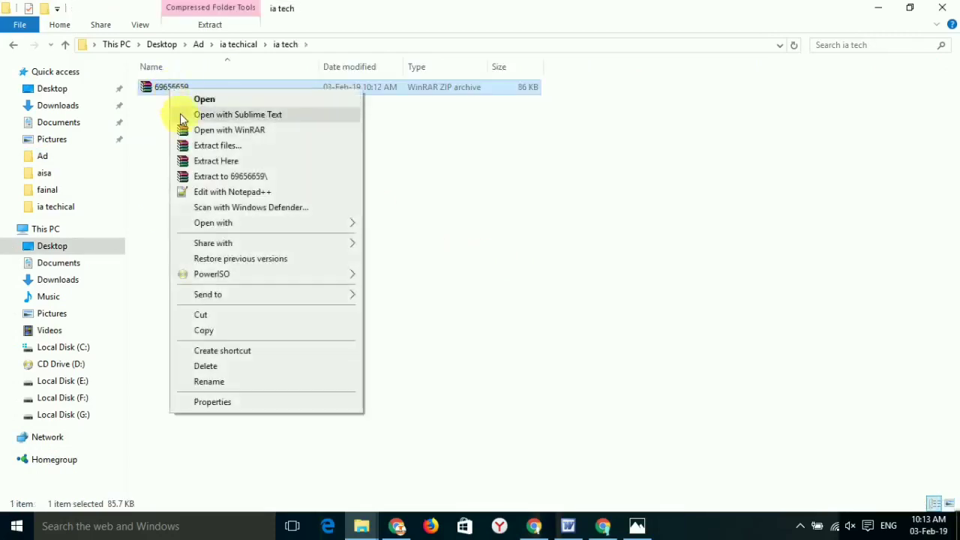
pyautogui.click(204, 160)
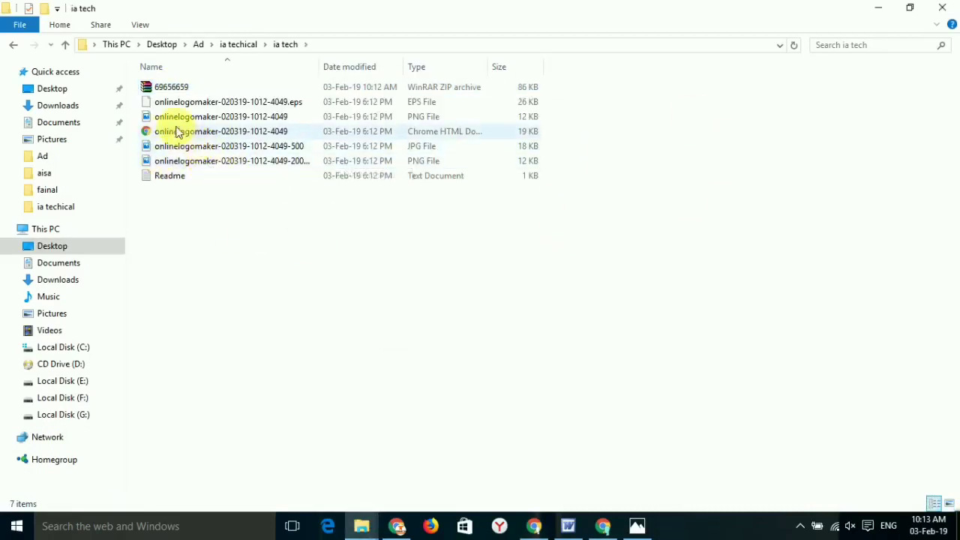
# Preview the extracted onlinelogomaker JPG and PNG logos in Photos, ending on the PNG
pyautogui.doubleClick(184, 149)
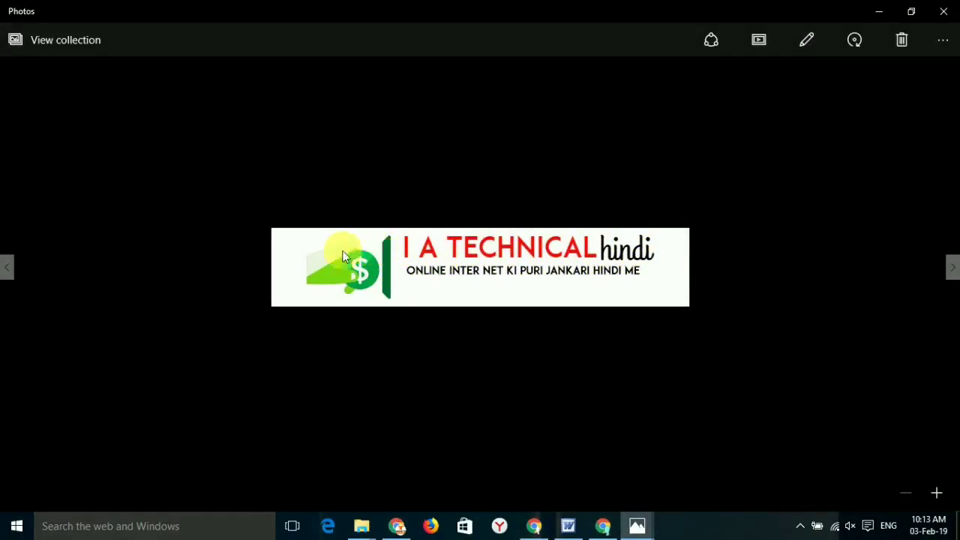
pyautogui.click(941, 11)
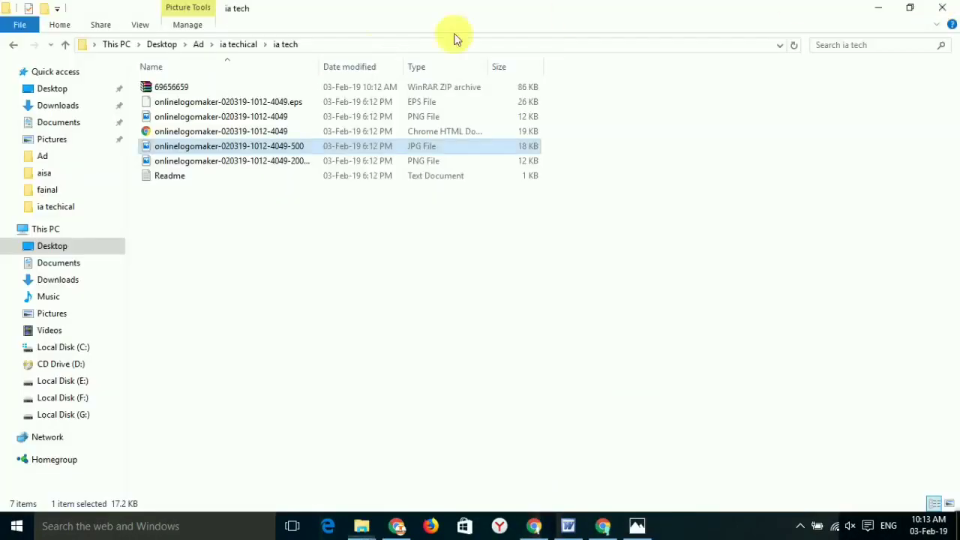
pyautogui.doubleClick(212, 161)
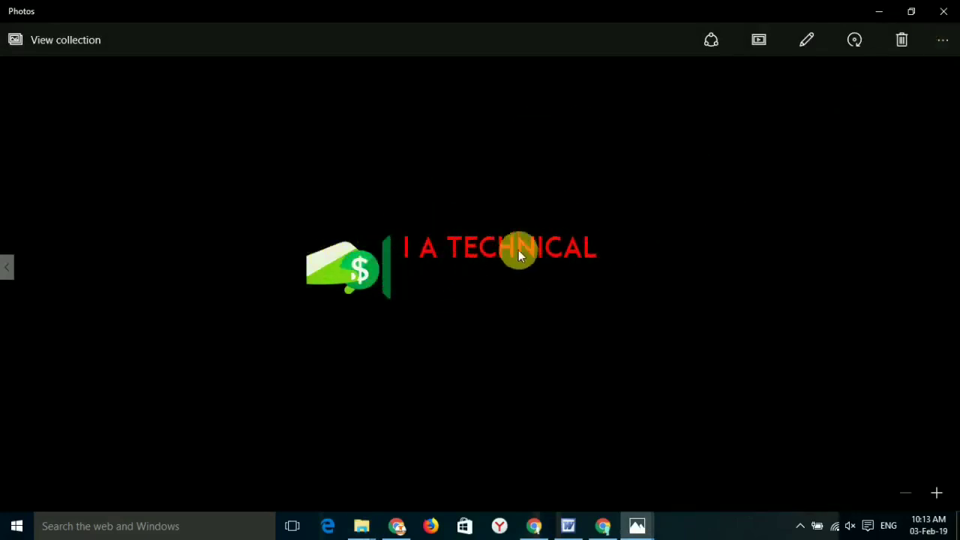
pyautogui.click(943, 10)
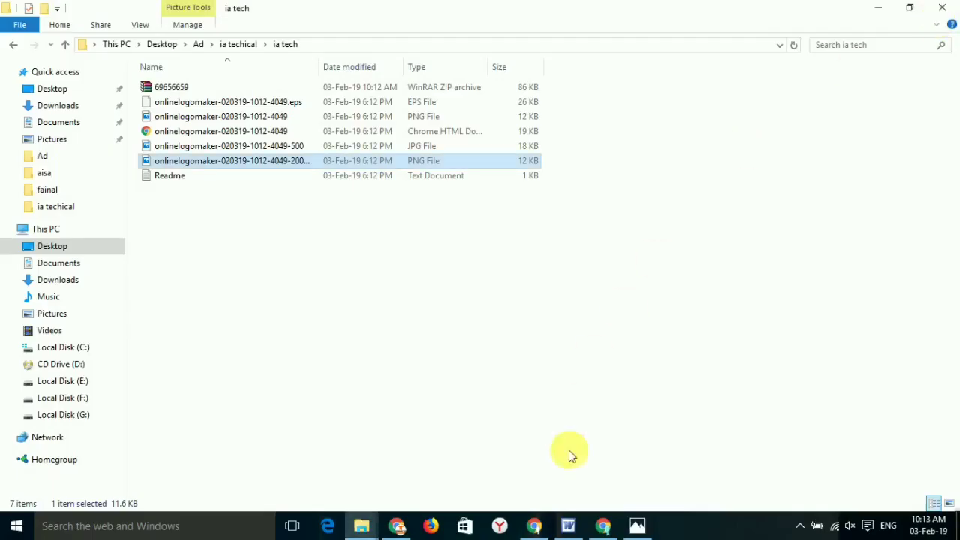
pyautogui.click(637, 526)
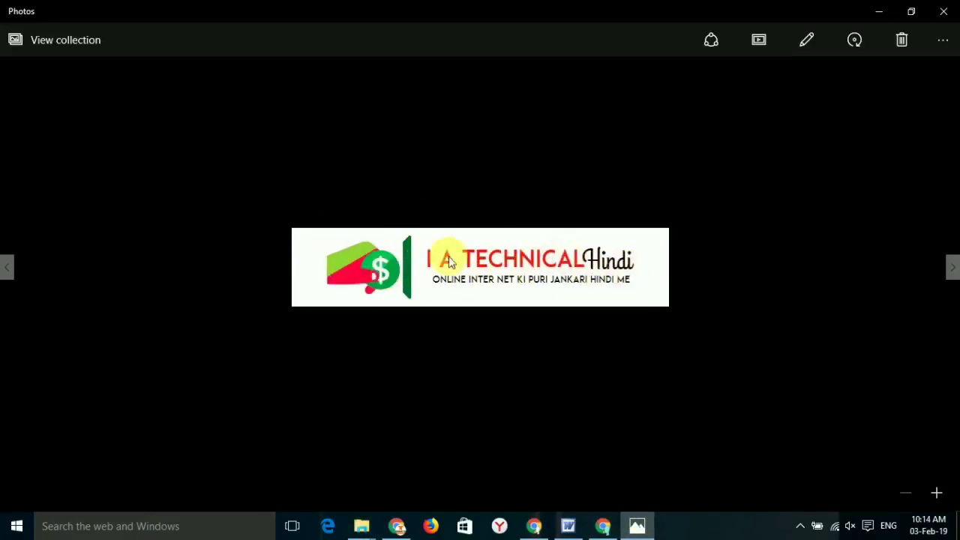
pyautogui.moveTo(602, 525)
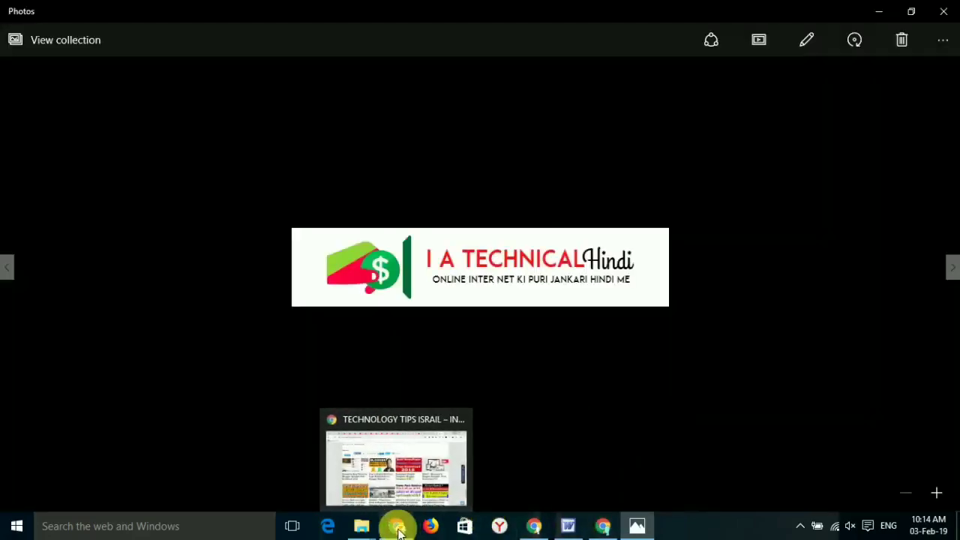
# Return to the Technology Tips Israil YouTube channel's Videos page in Chrome
pyautogui.click(396, 525)
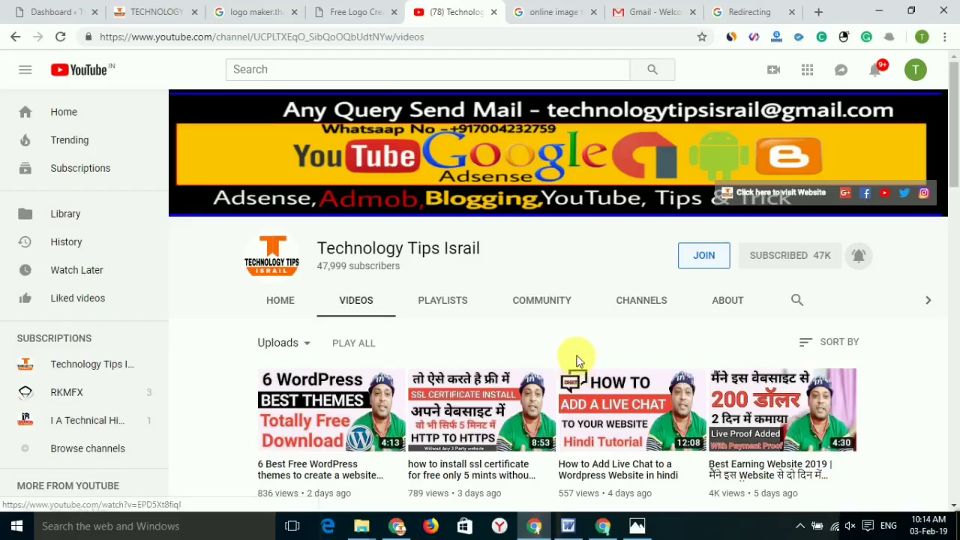